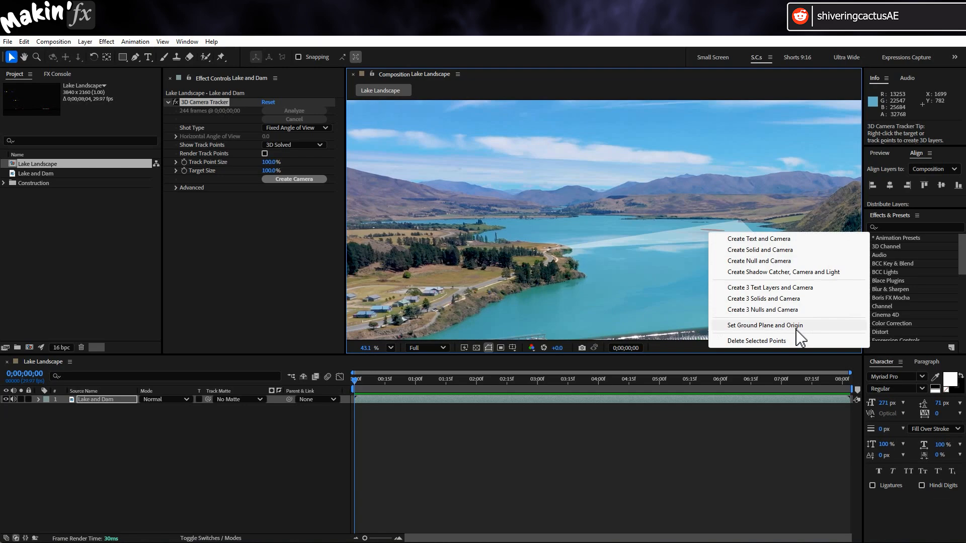
Set the ground plane and origin from the selected lake track points, and create a solid and camera from them
click(797, 326)
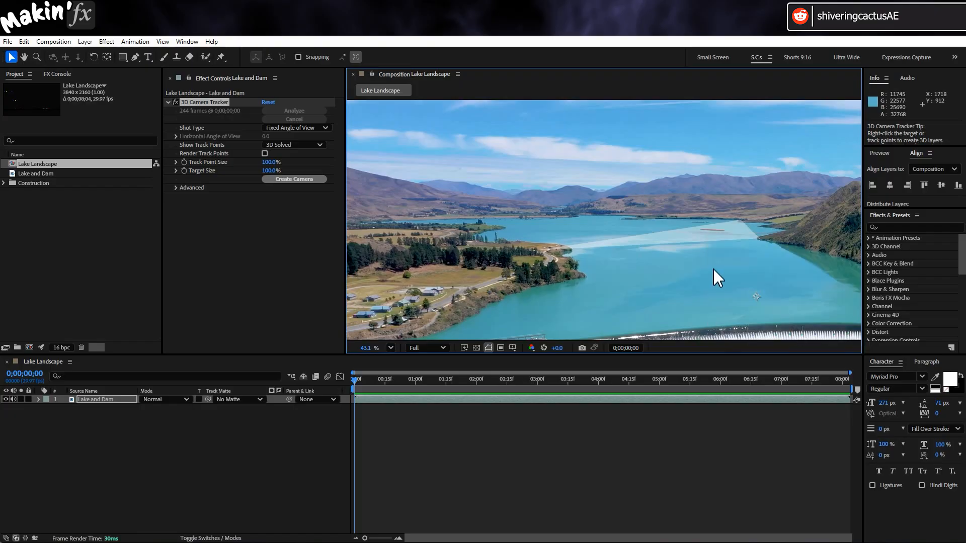
right_click(713, 233)
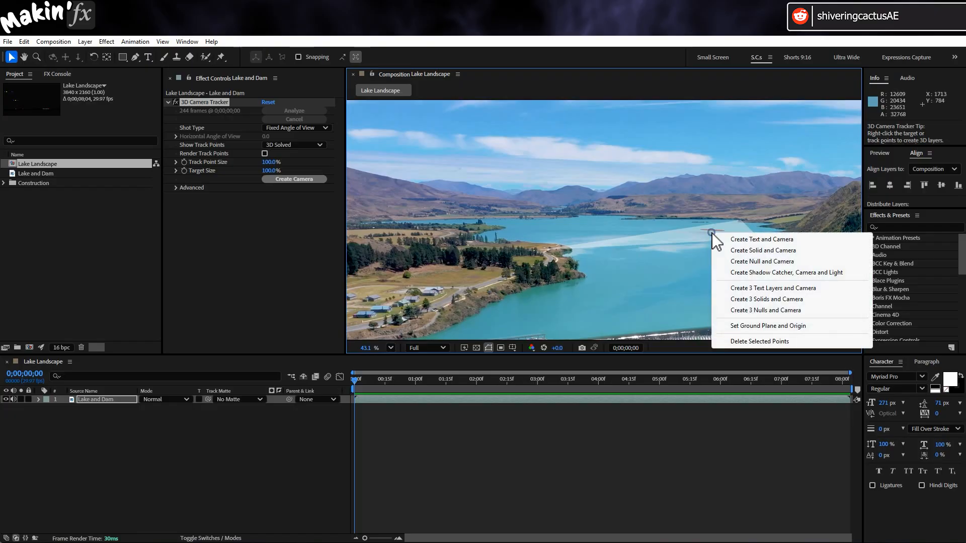
click(791, 255)
Try enlarging the tracked solid's scale on the lake, and undo the scale change
click(40, 400)
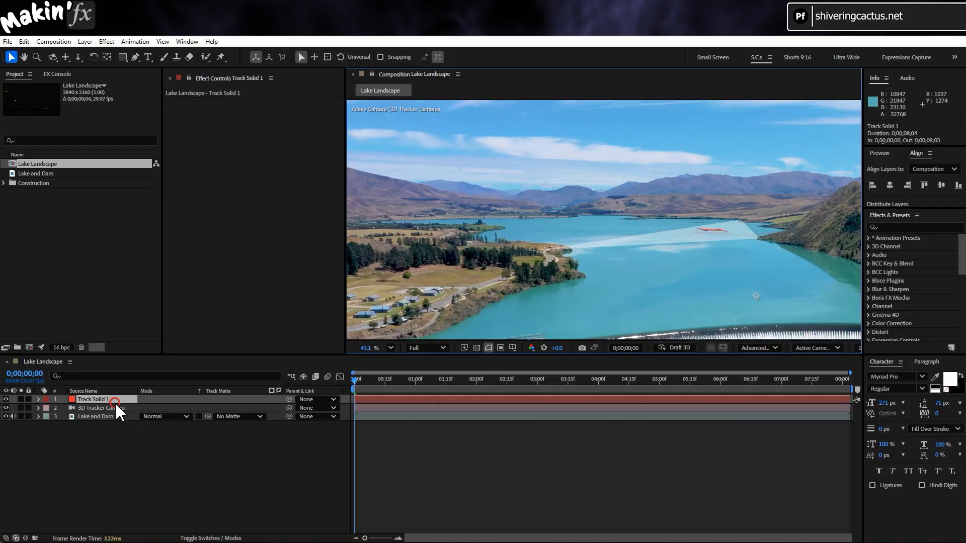
click(39, 399)
click(46, 407)
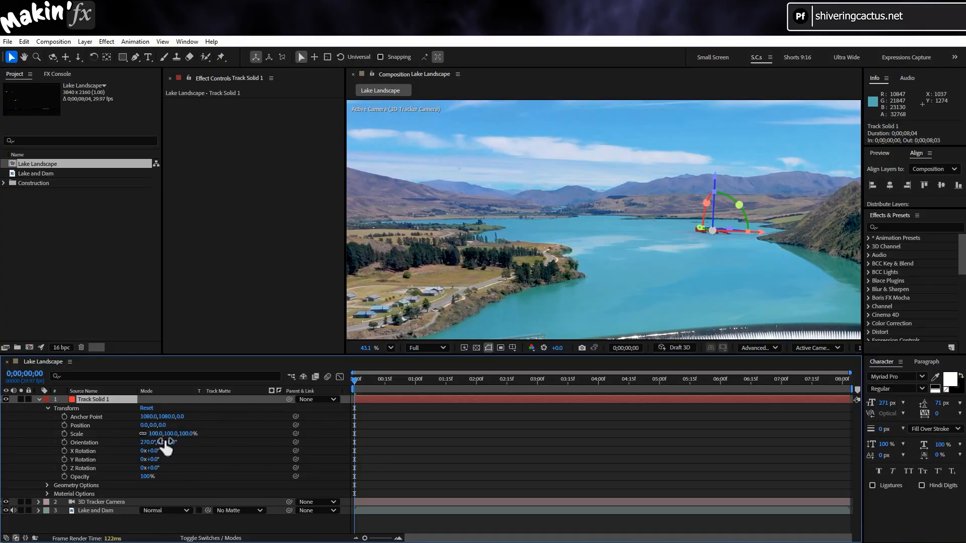
drag(156, 434, 475, 436)
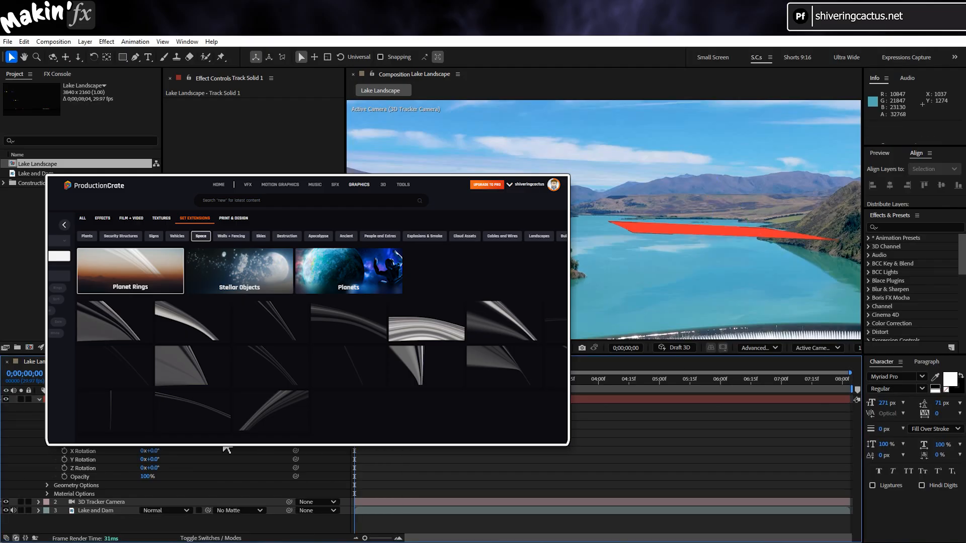
key(ctrl+z)
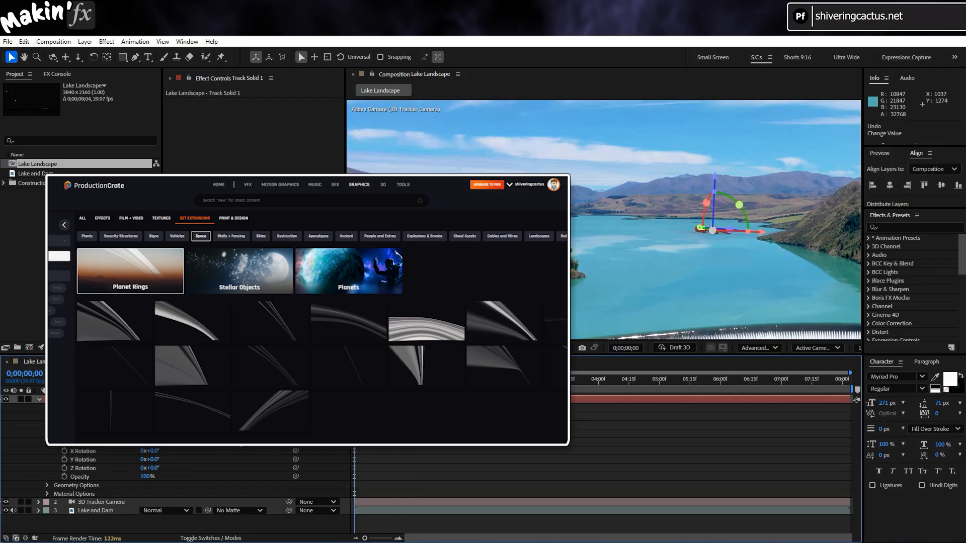
click(39, 400)
click(195, 460)
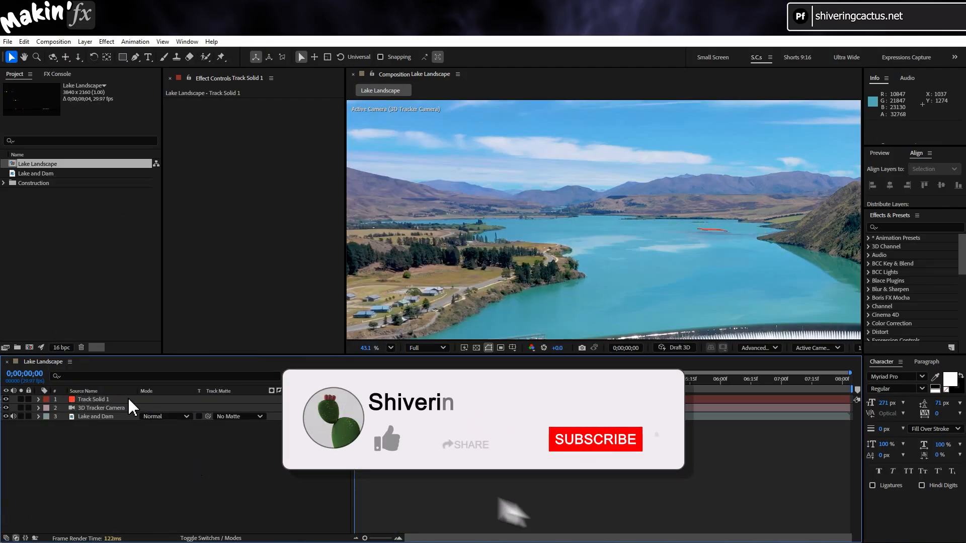
Delete the tracked solid layer and select the 3D Tracker Camera layer
click(128, 400)
key(Delete)
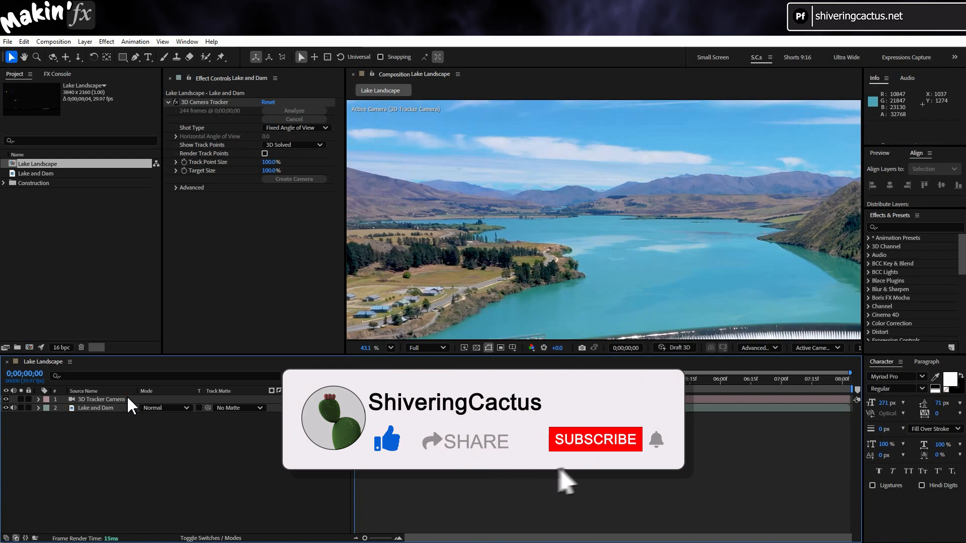
click(127, 397)
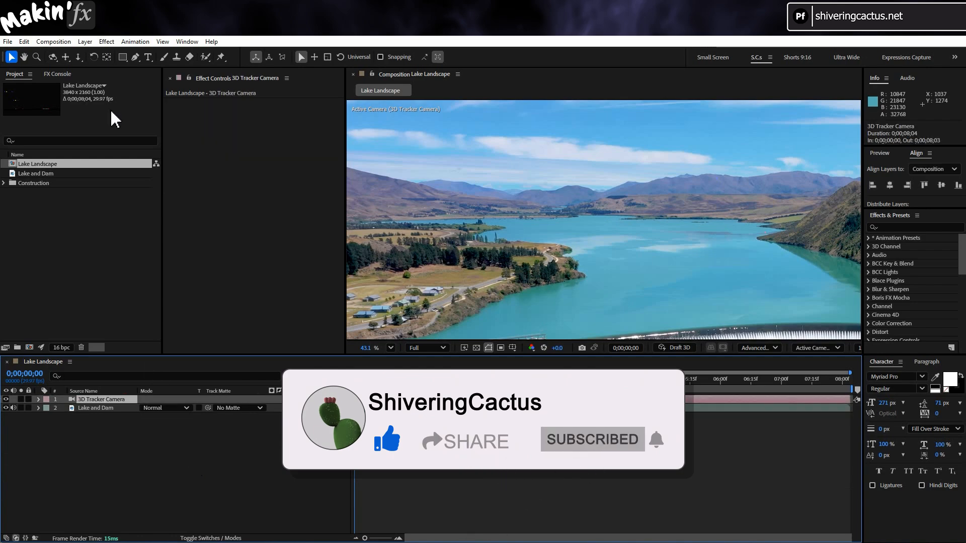
Create a composition named "Ring Line" with a width of 2000 px and a height of 300 px
click(53, 41)
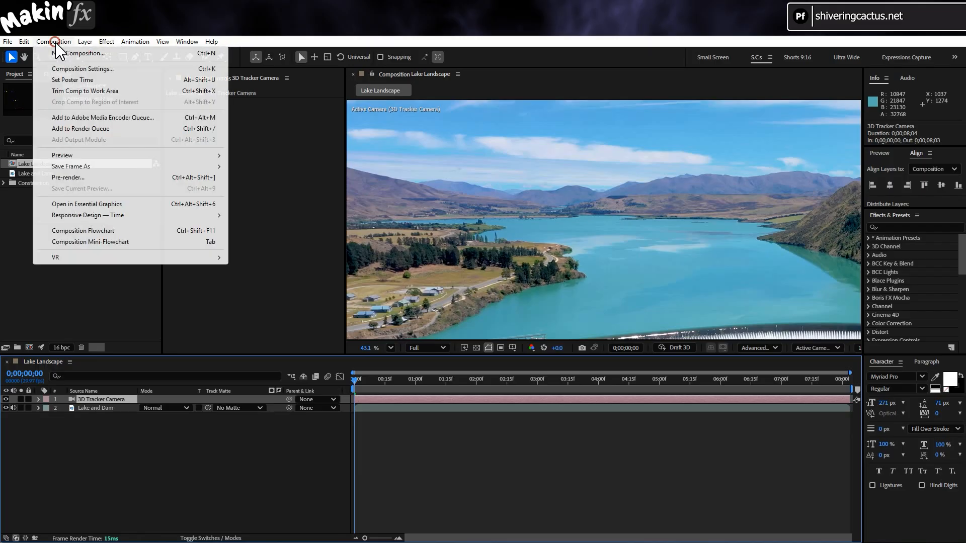
click(58, 52)
click(412, 229)
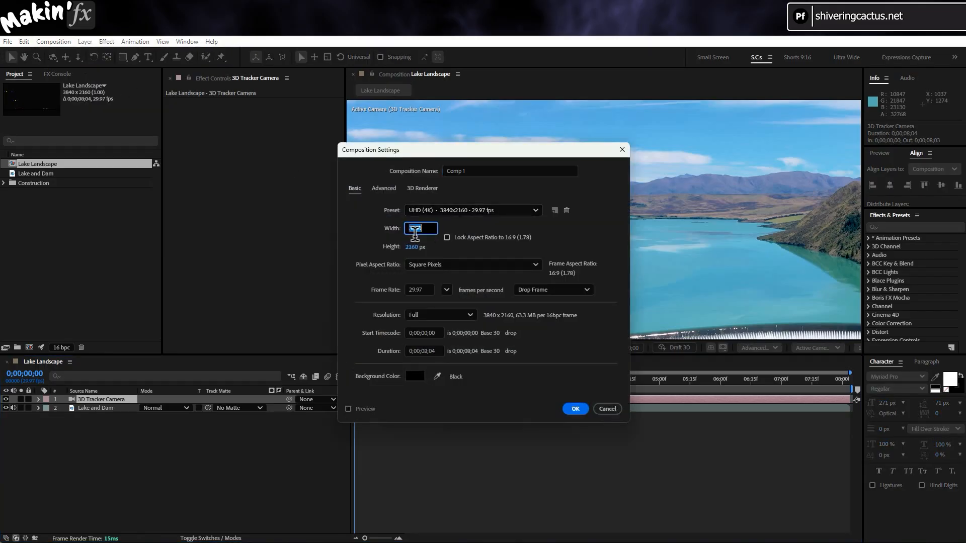
text(2000)
click(410, 247)
text(300)
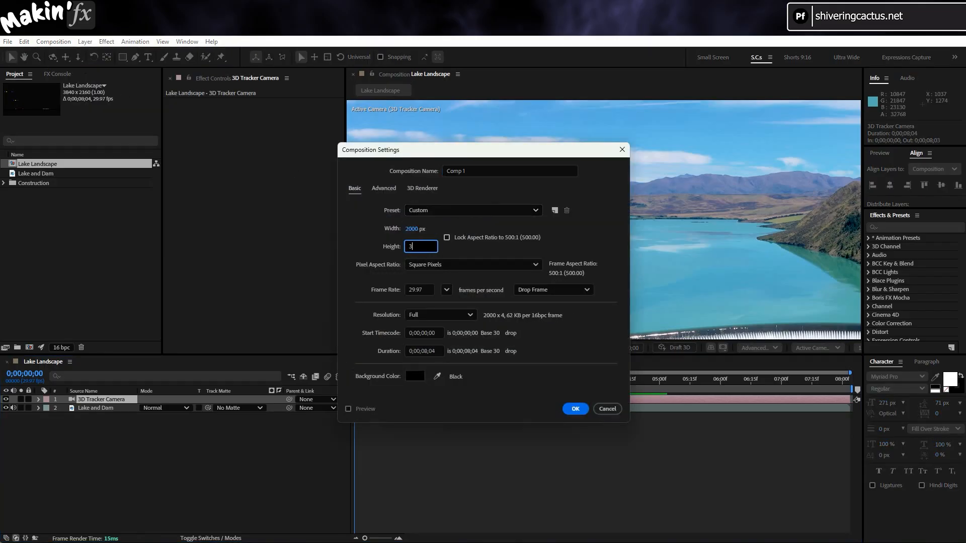
click(472, 172)
text(Ring Line)
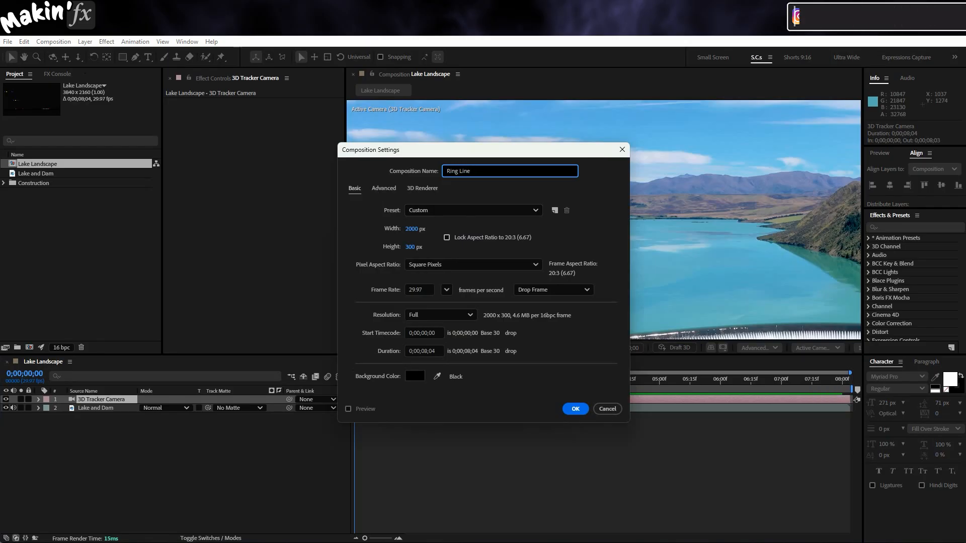
key(Return)
Add a blue solid at full composition size to the Ring Line composition
click(85, 42)
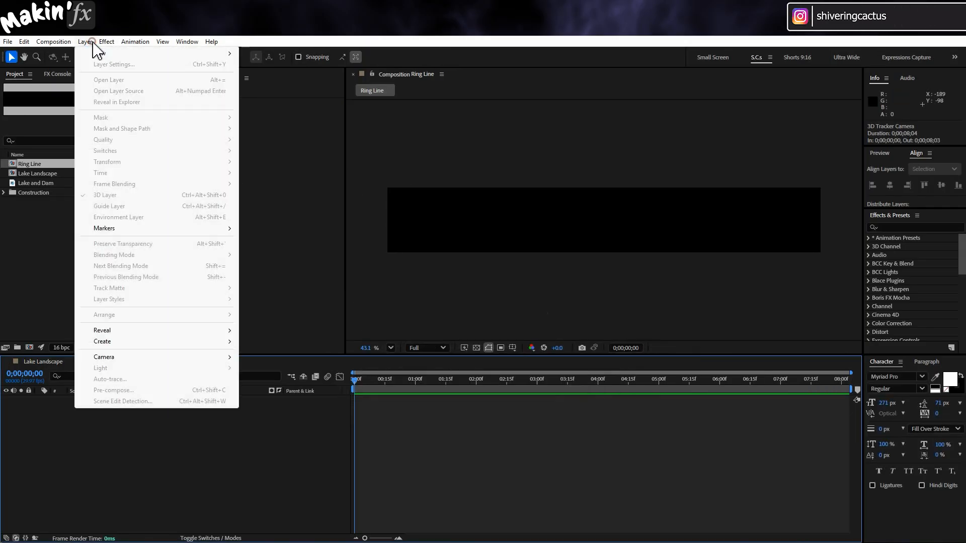
mouse_move(94, 50)
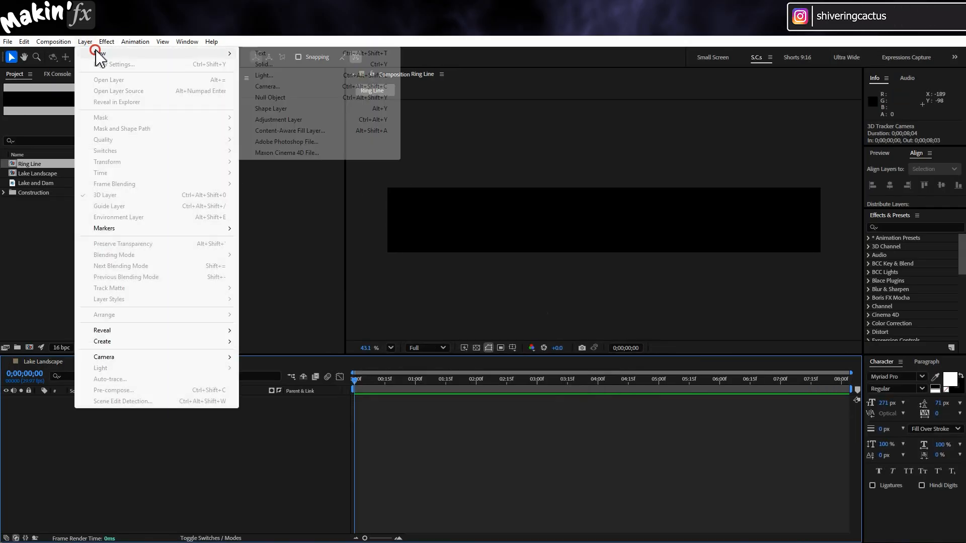
click(286, 64)
click(506, 331)
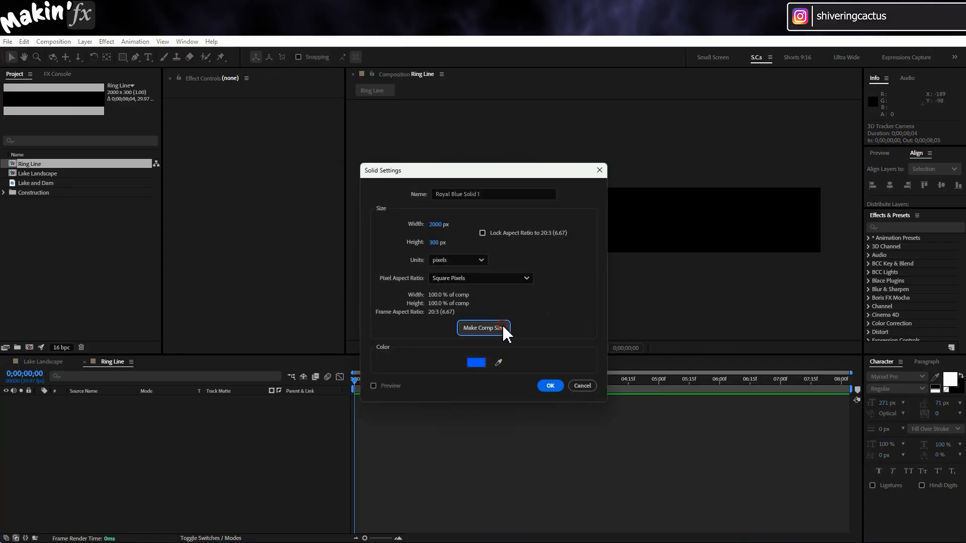
click(551, 387)
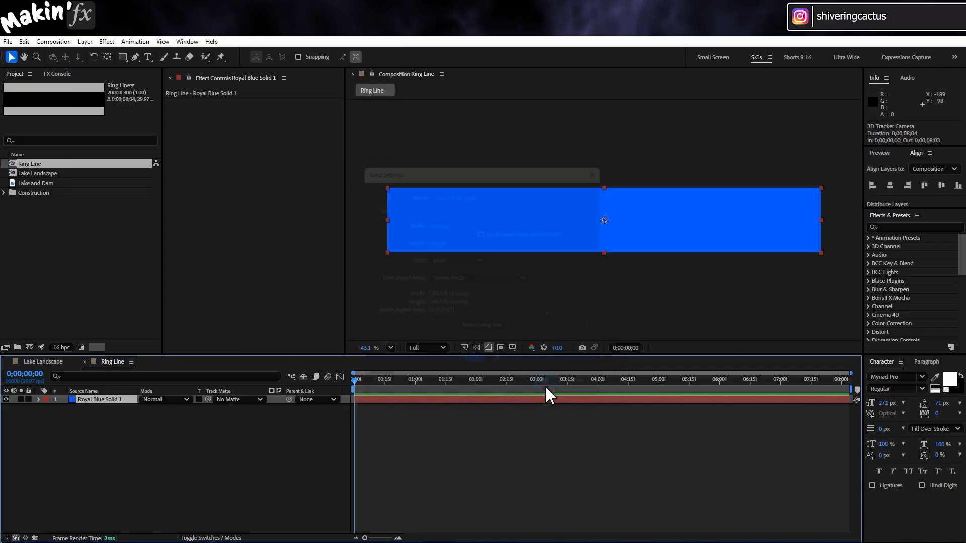
Apply Fractal Noise to the blue solid and set its contrast to 200
click(106, 42)
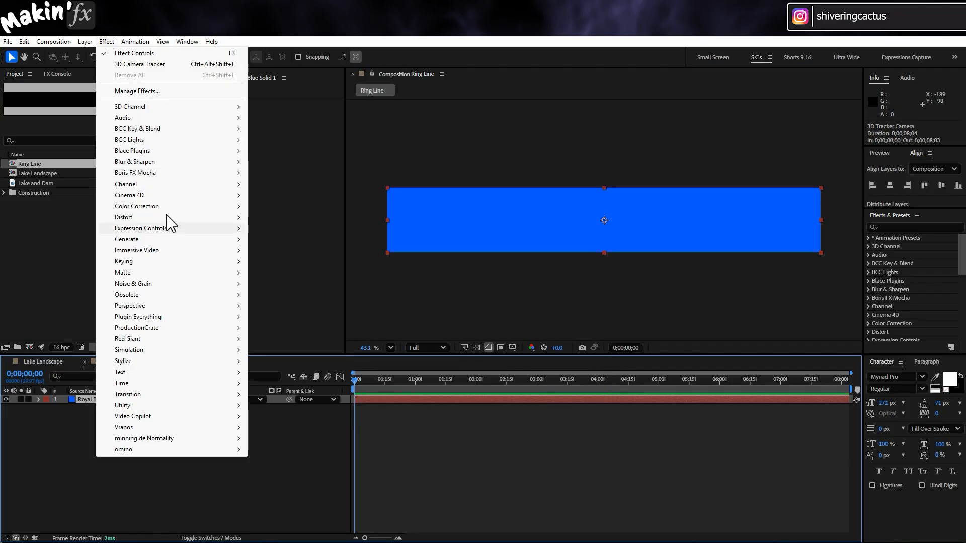
mouse_move(176, 283)
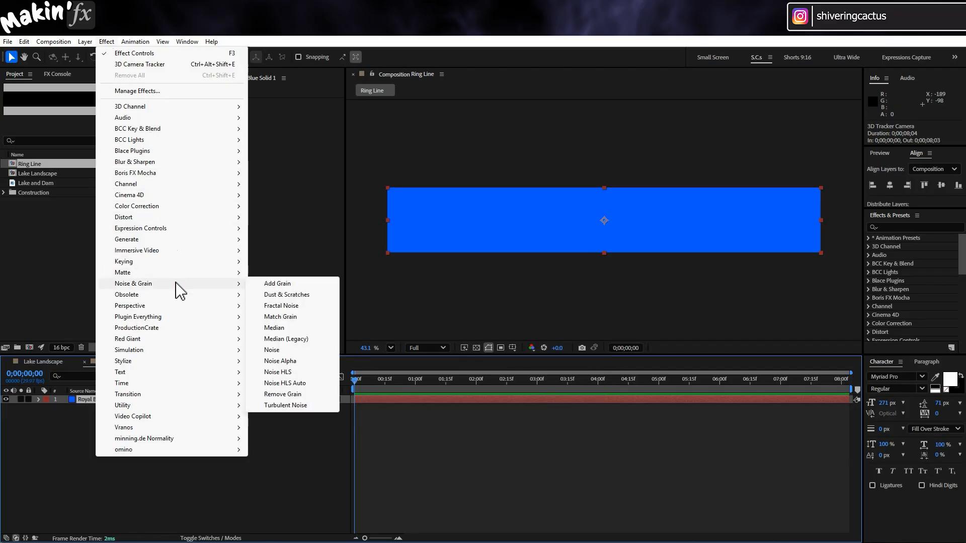
click(296, 307)
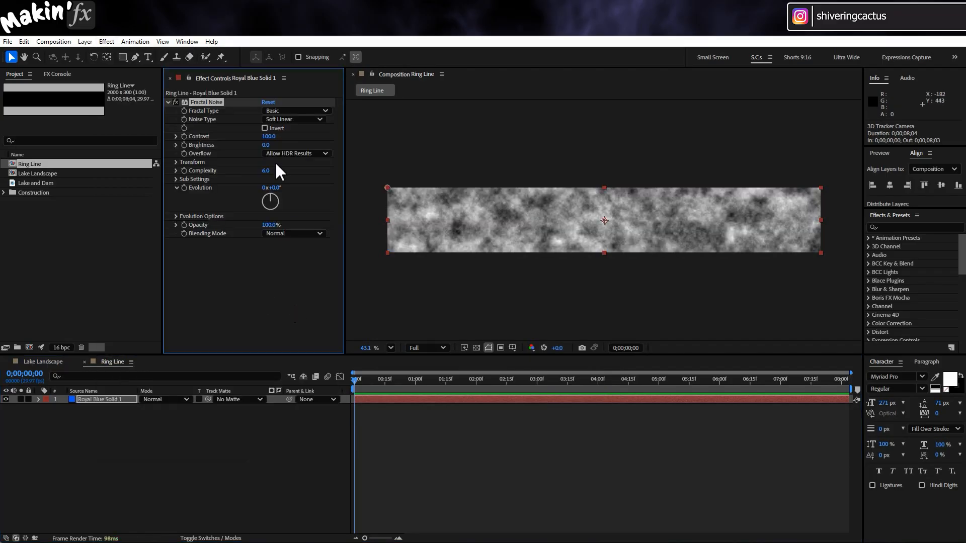
click(268, 136)
text(200)
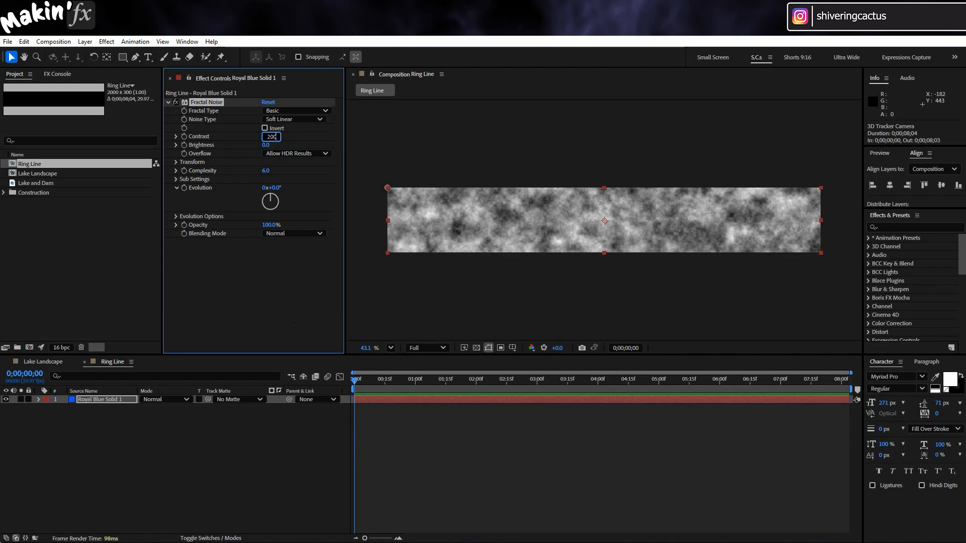
key(Return)
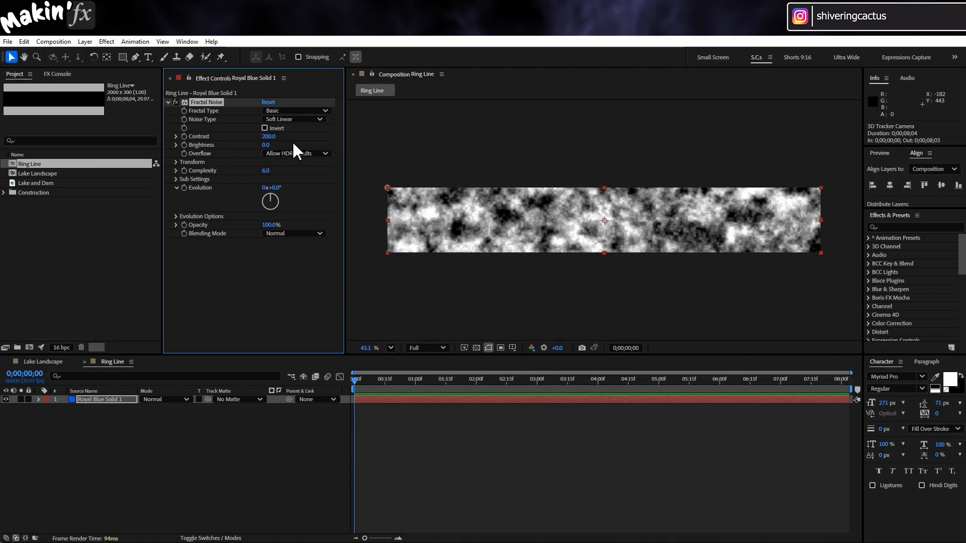
Turn off the noise's uniform scaling and set its scale width to 5000
click(177, 162)
click(264, 179)
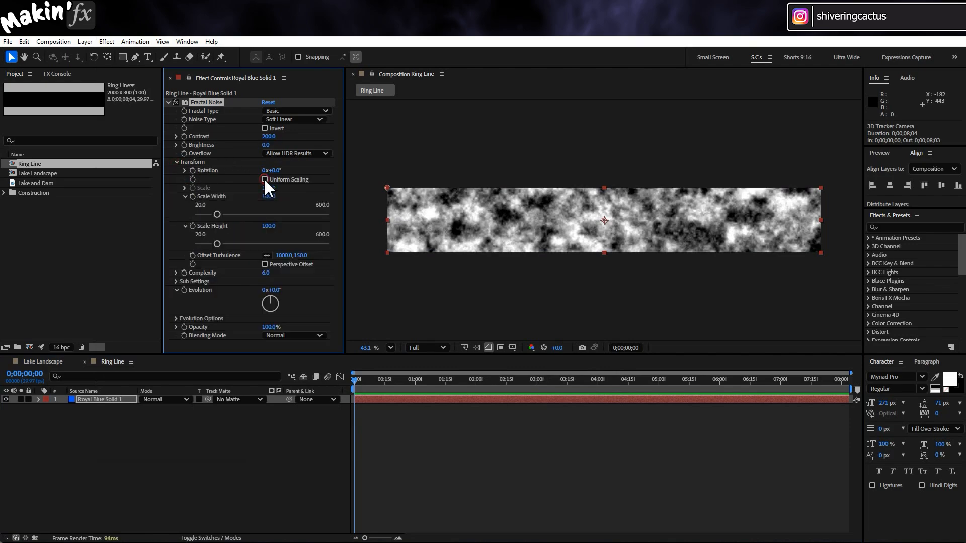
click(271, 197)
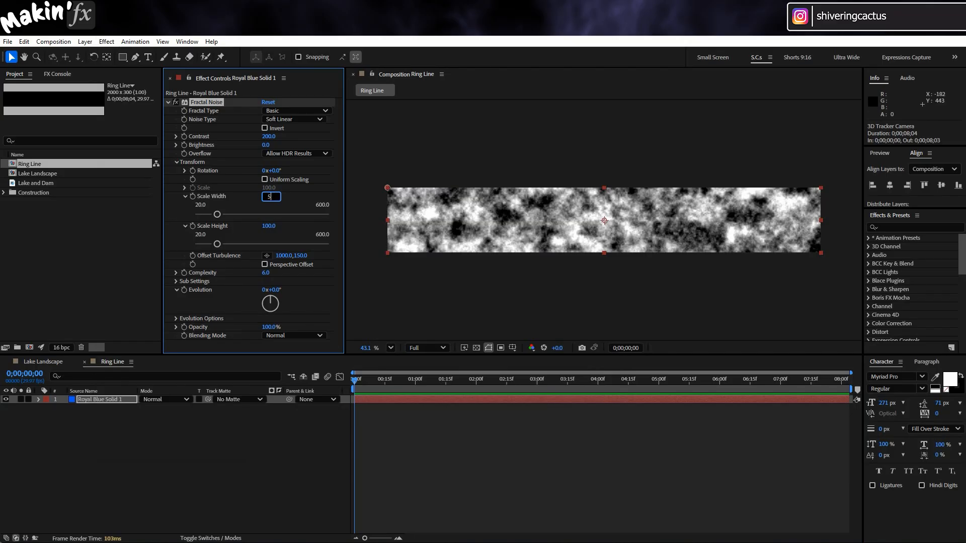
key(Return)
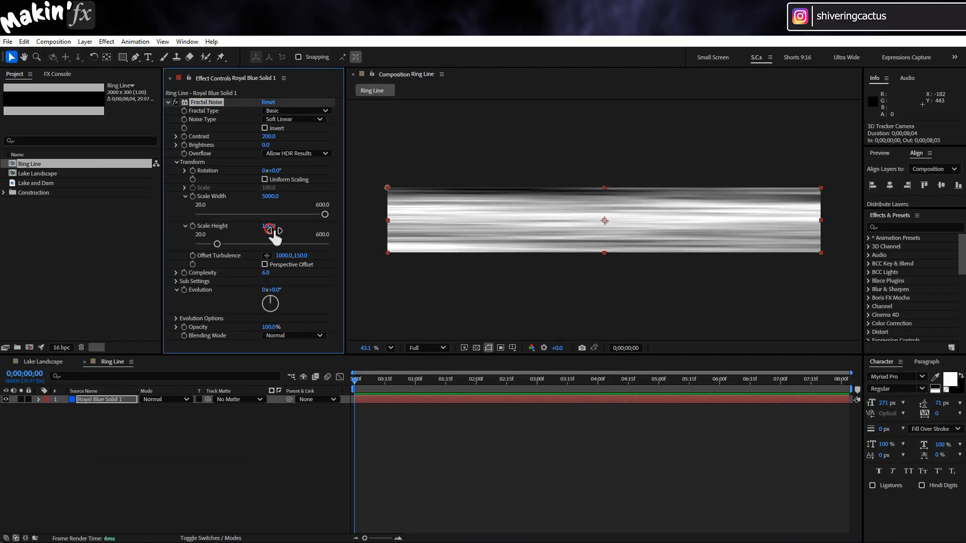
Set the noise's scale height to 20 and its evolution to 240°
click(272, 226)
key(Return)
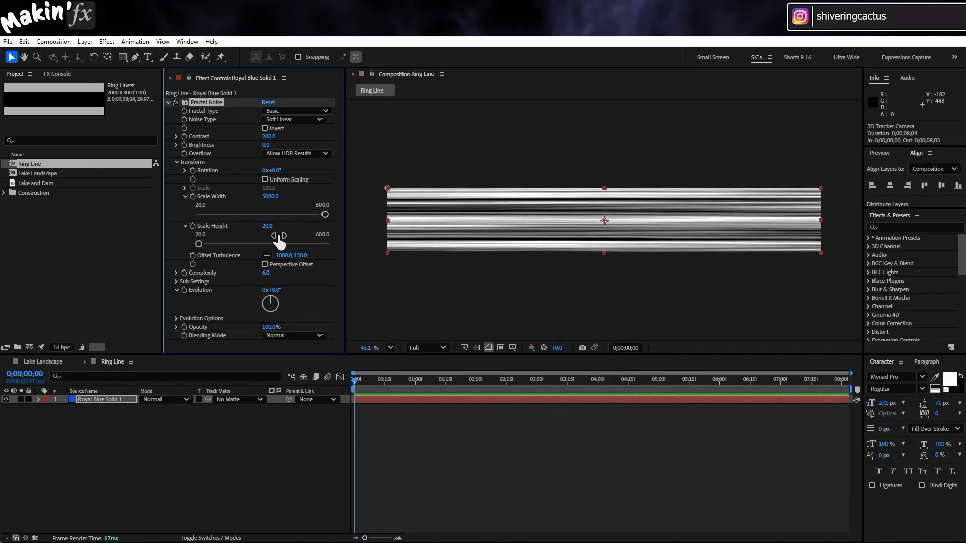
drag(280, 295, 412, 309)
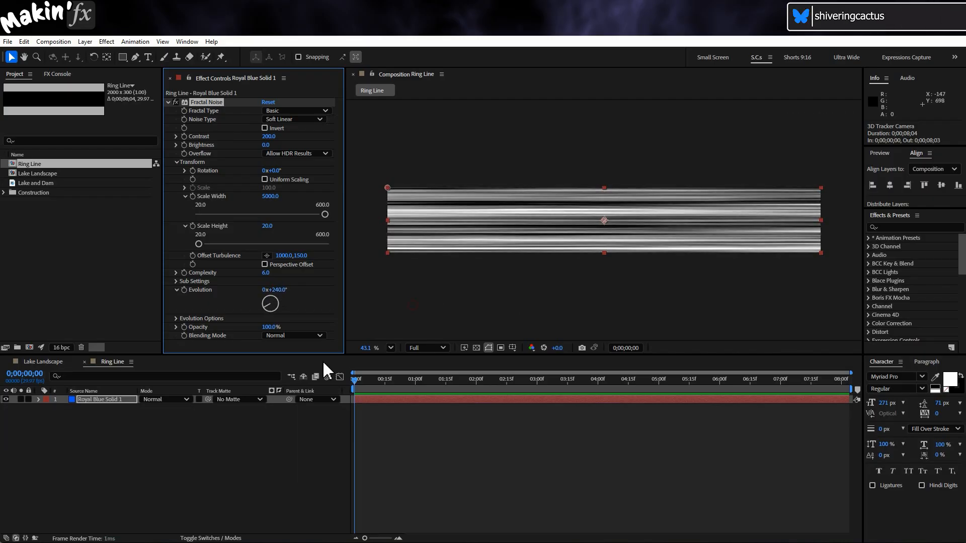
click(241, 442)
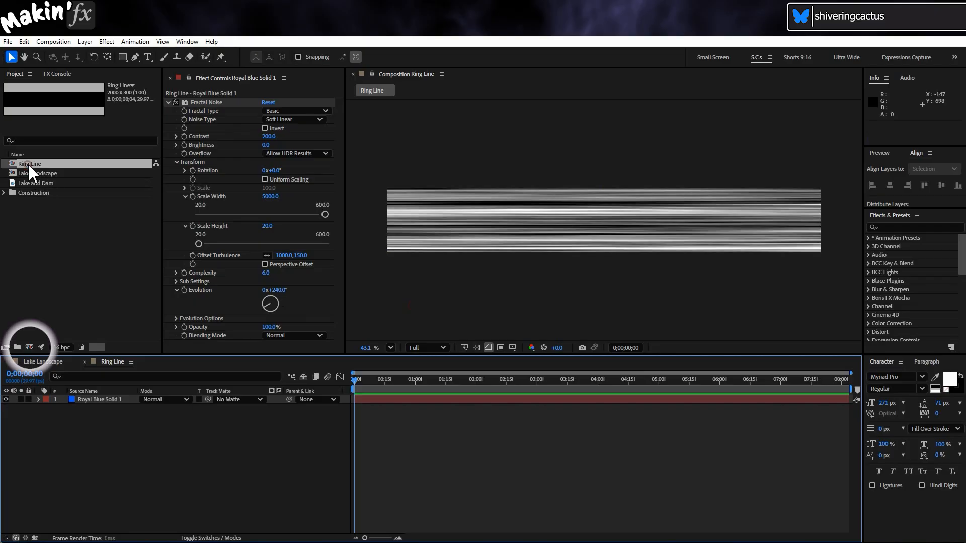
Make a new composition from Ring Line and set its height to 2000 px with the aspect ratio unlocked
drag(29, 164, 29, 347)
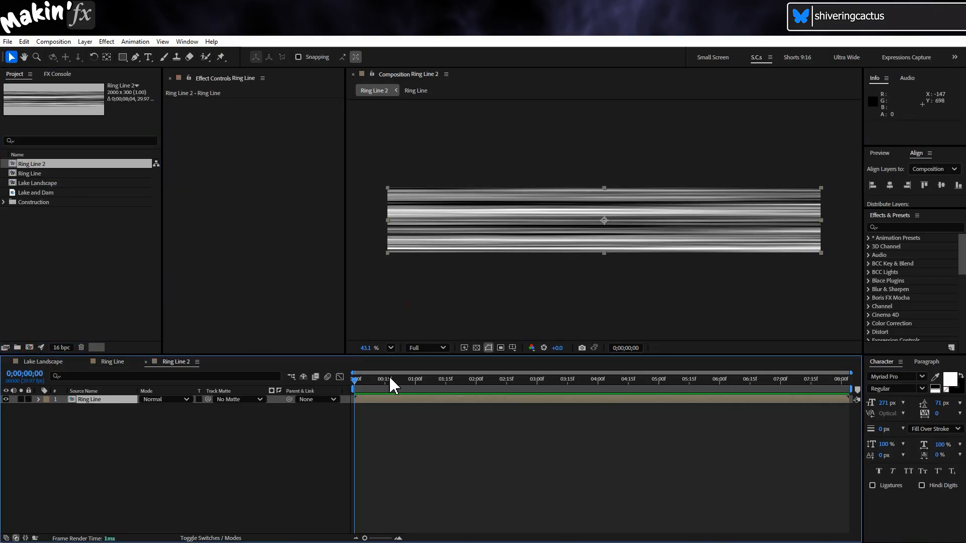
click(70, 43)
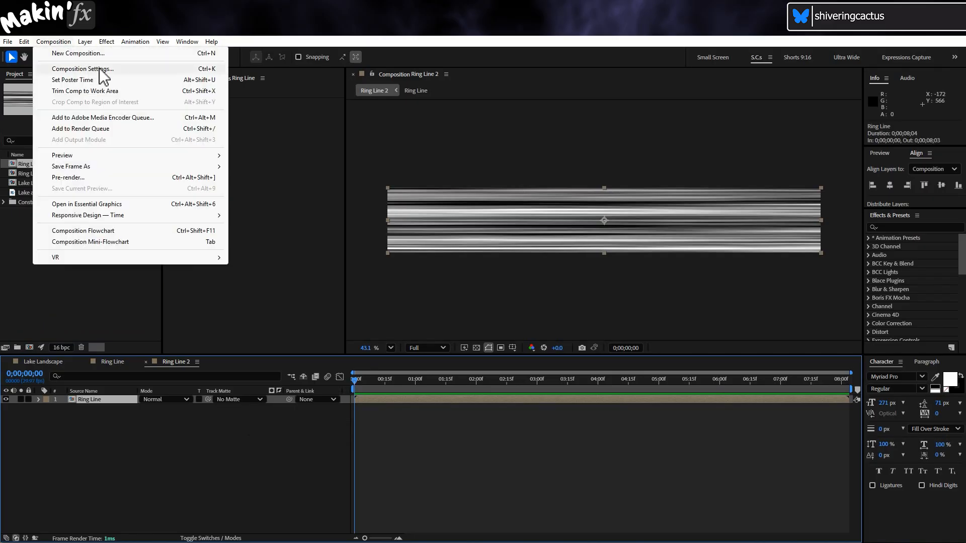
click(101, 71)
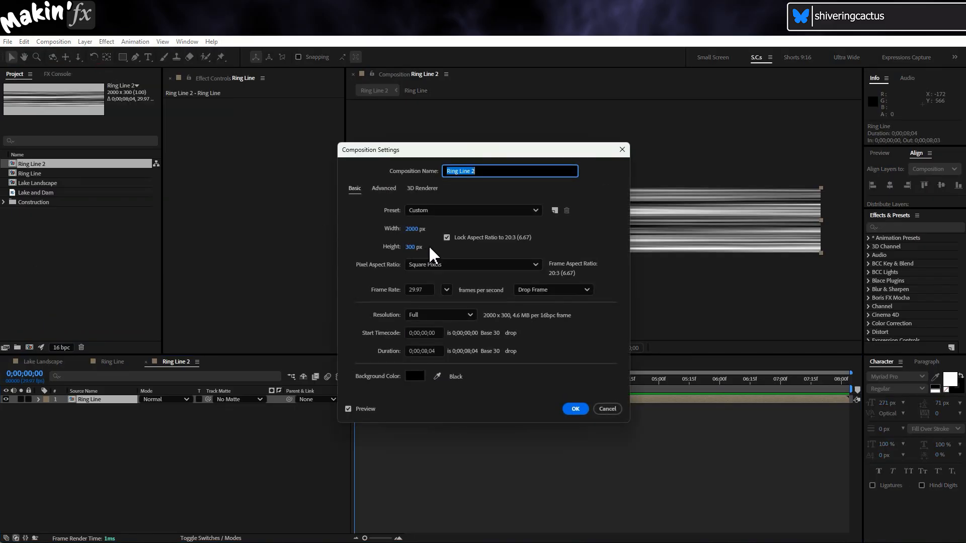
click(446, 238)
click(413, 246)
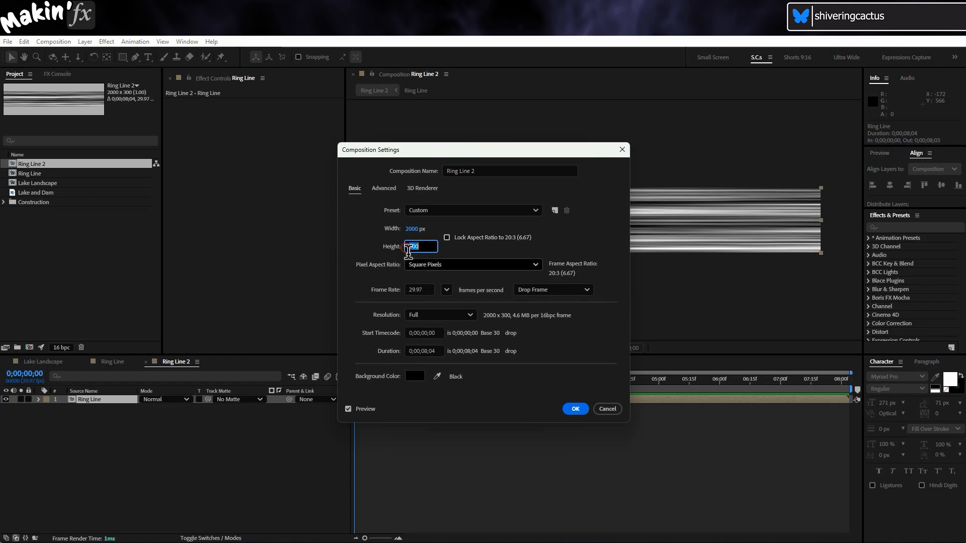
text(2000)
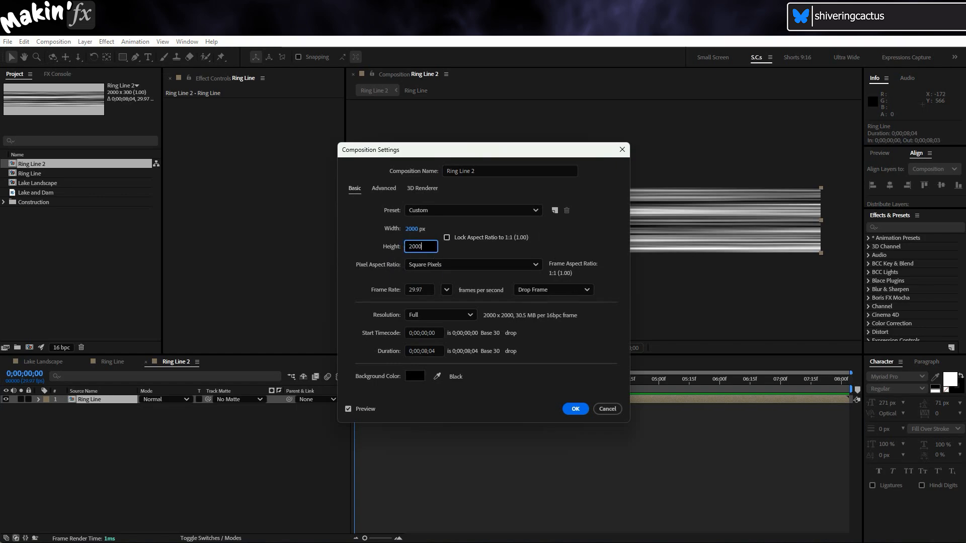
click(448, 237)
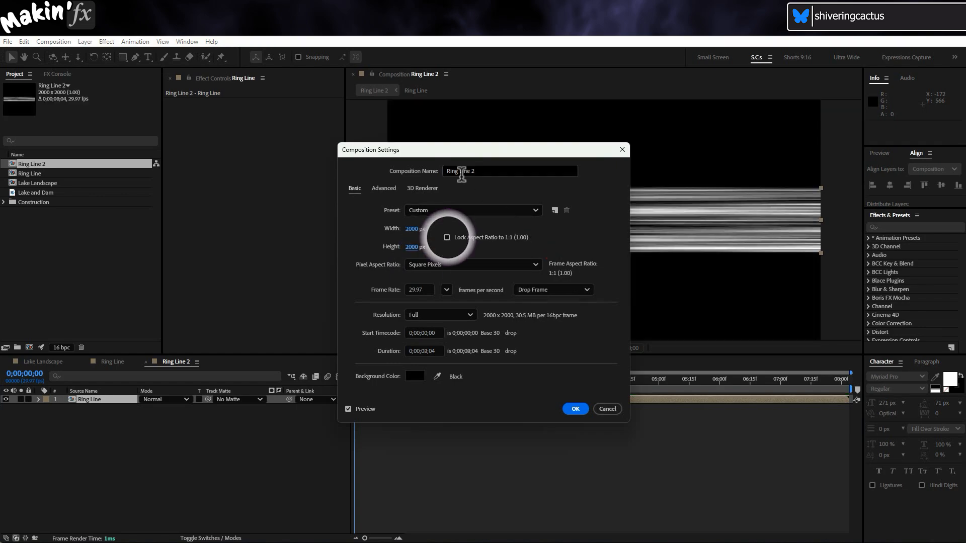
Rename the new composition as Ring and apply its settings
drag(460, 171, 562, 181)
key(BackSpace)
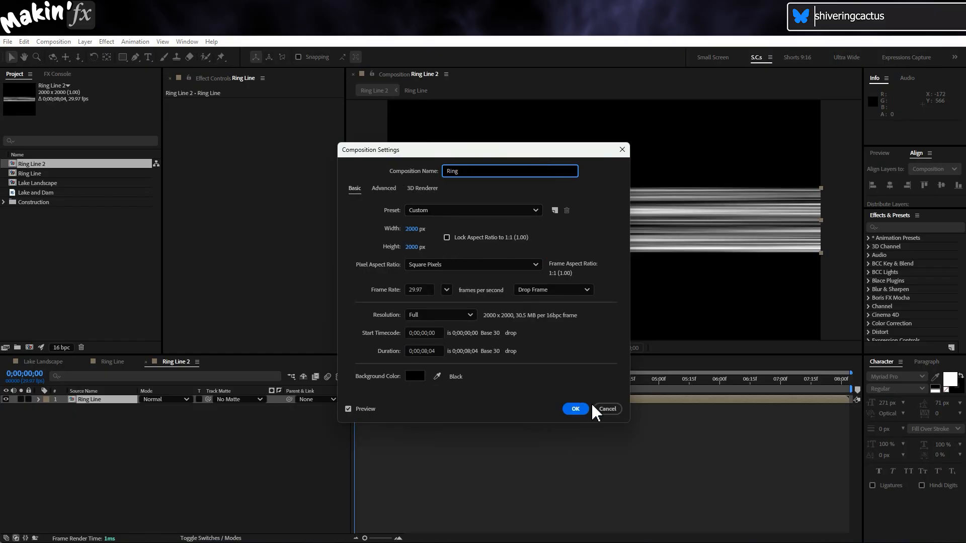
click(583, 409)
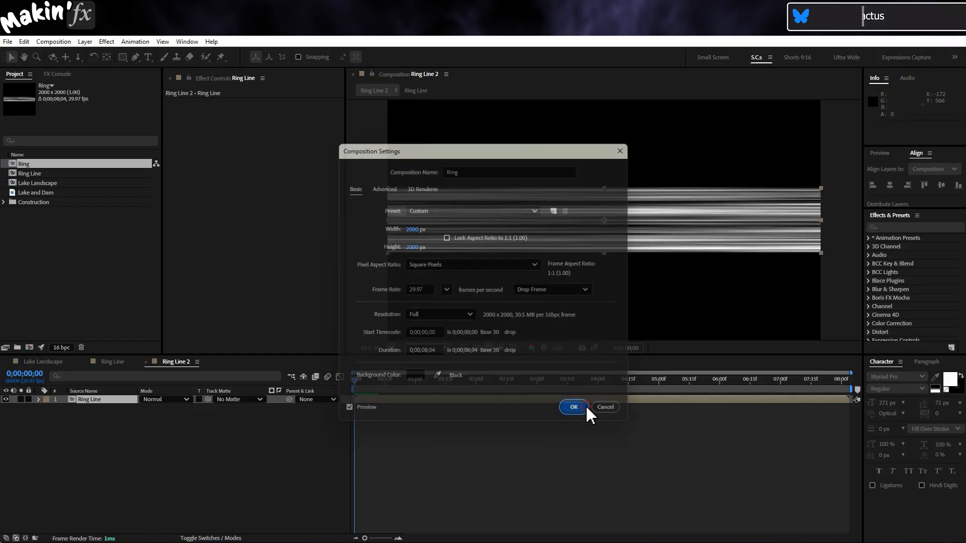
Add an adjustment layer above Ring Line and apply the Polar Coordinates distortion to it
click(84, 42)
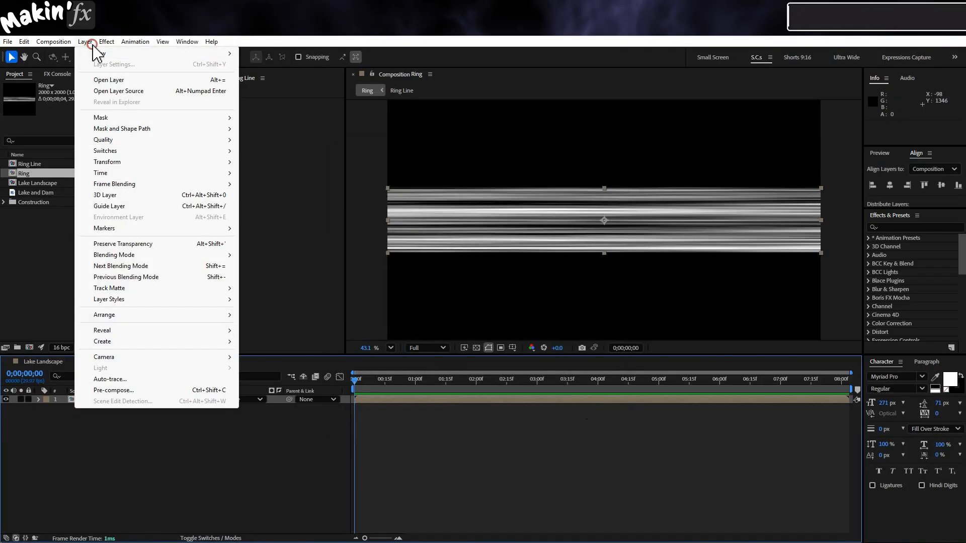
mouse_move(101, 53)
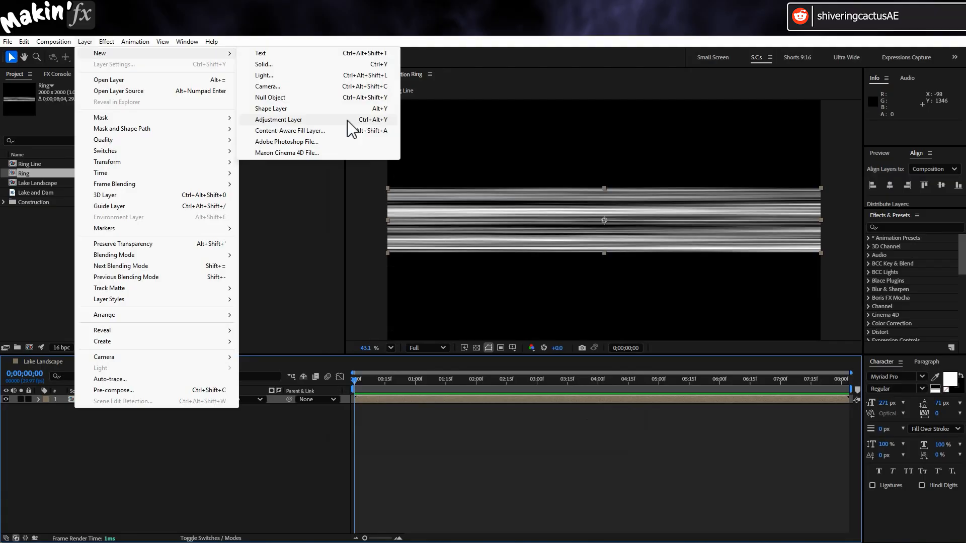
click(278, 120)
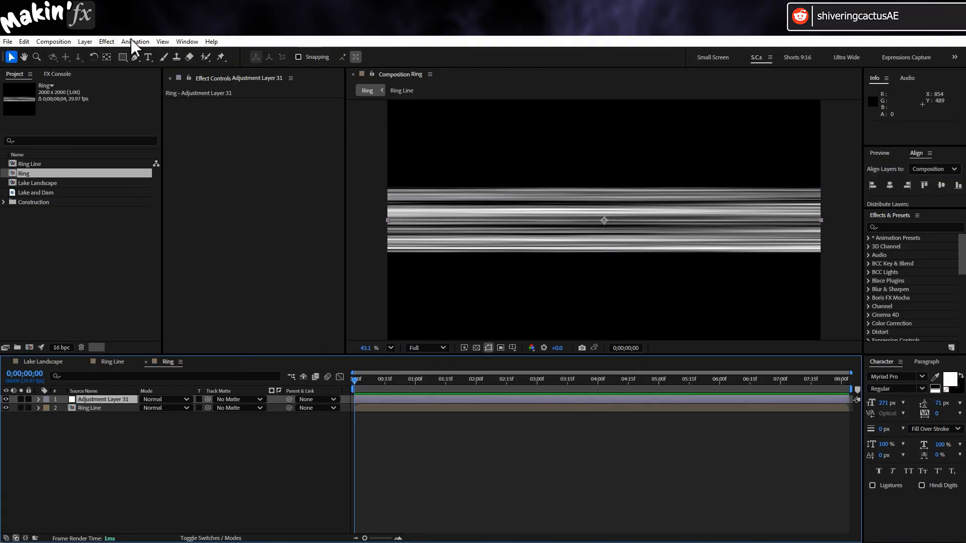
click(107, 41)
click(163, 218)
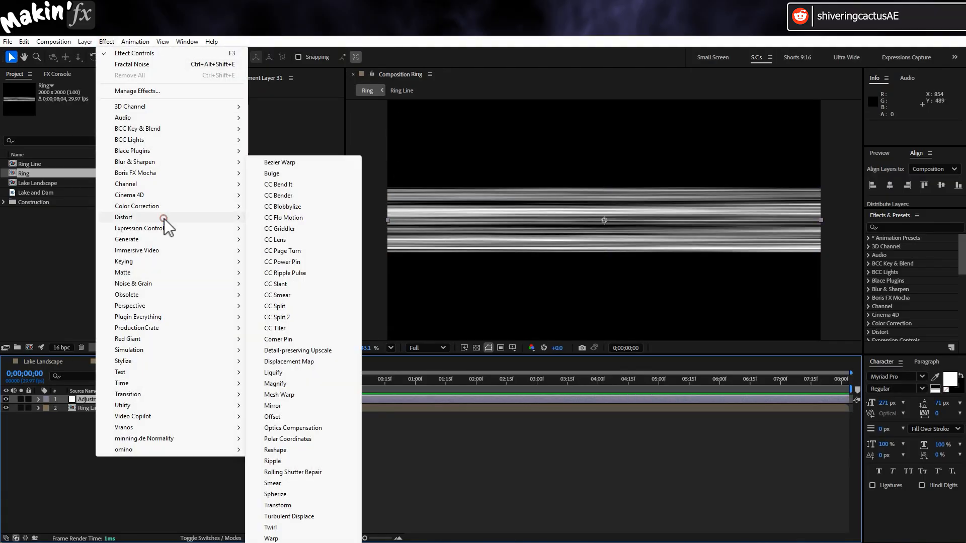
click(318, 440)
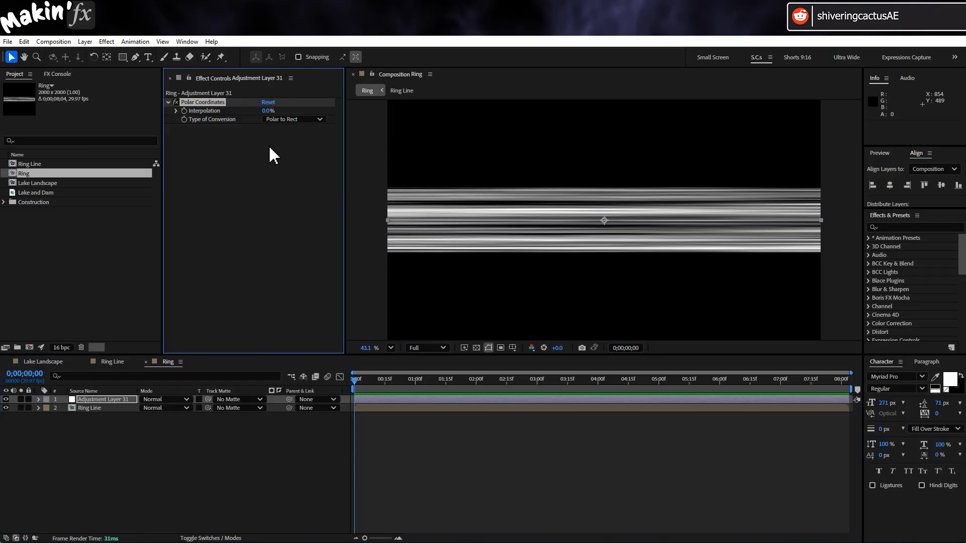
Set the Polar Coordinates interpolation to 100% and its type of conversion to Rect to Polar
drag(272, 110, 424, 122)
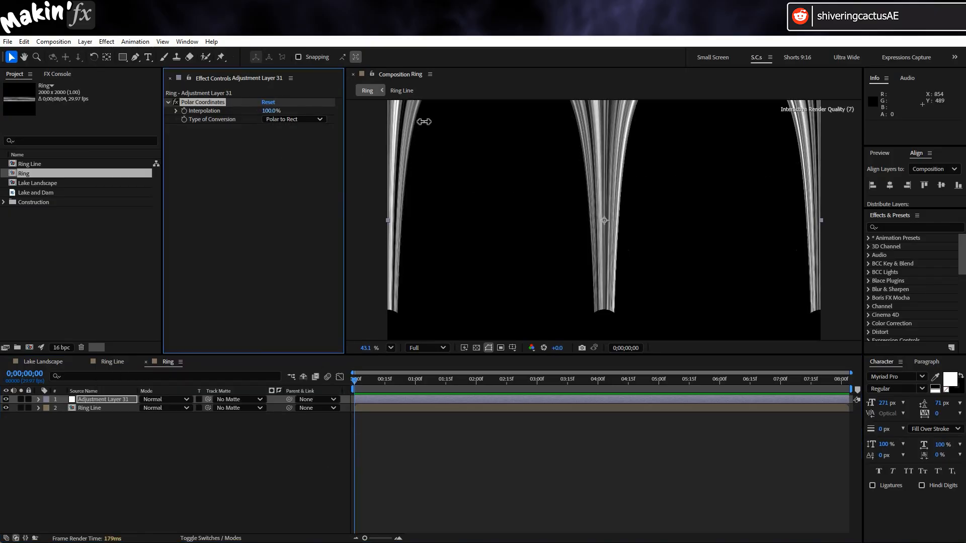
click(391, 347)
click(410, 159)
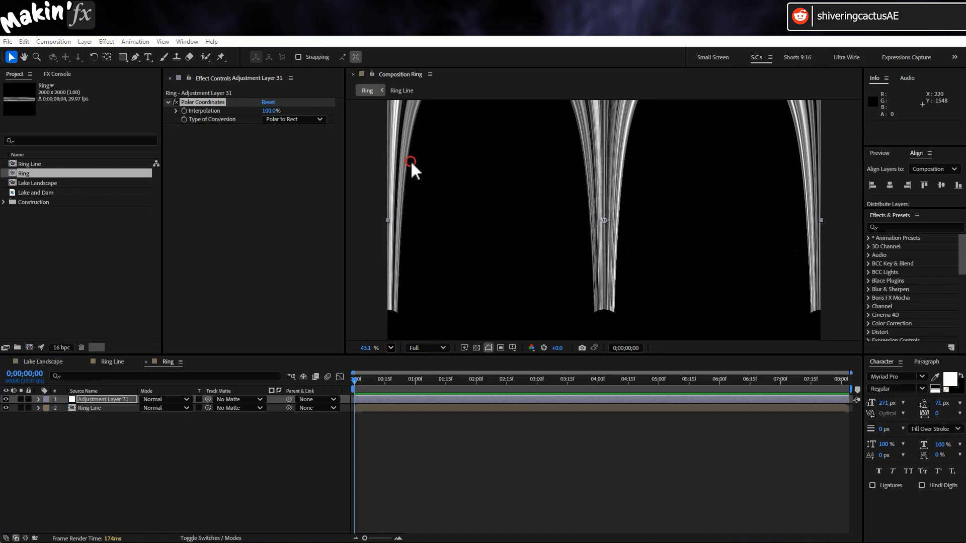
click(295, 119)
click(316, 131)
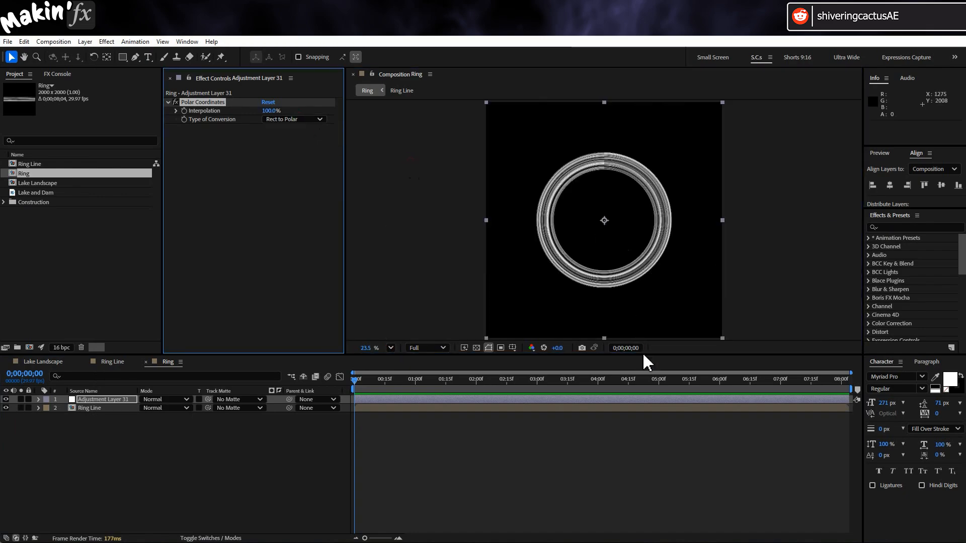
drag(646, 355, 645, 394)
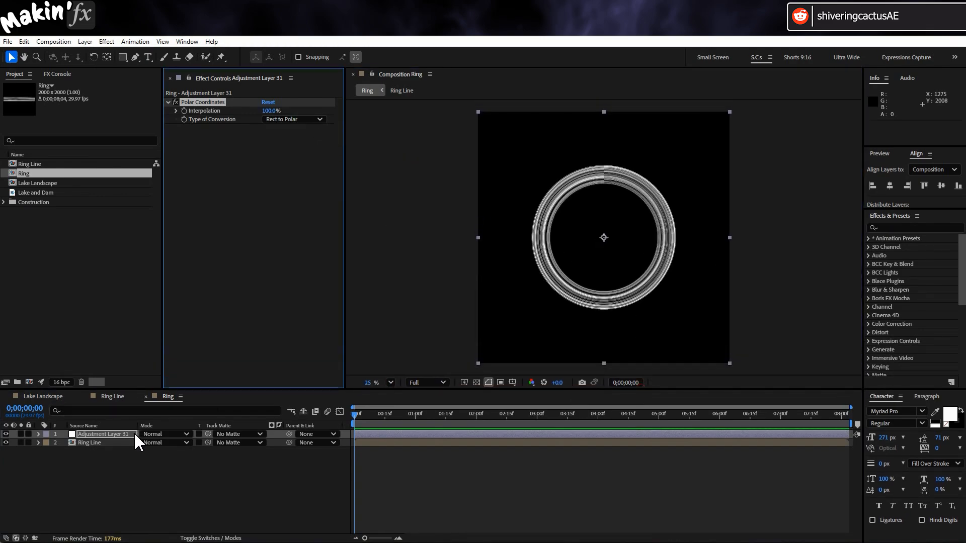
Find the Alpha From Lightness (Unmult) preset and apply it to the Ring Line layer
click(126, 442)
click(895, 229)
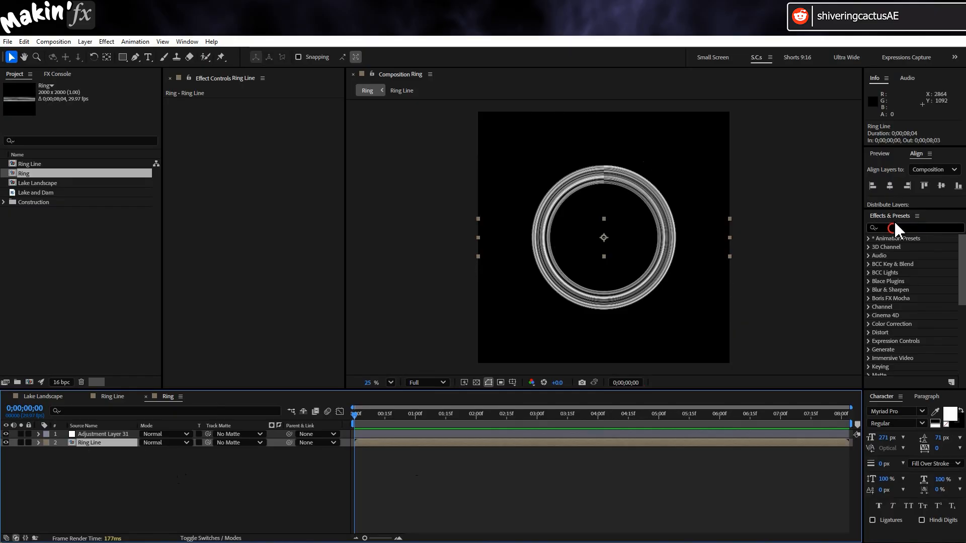
text(unmul)
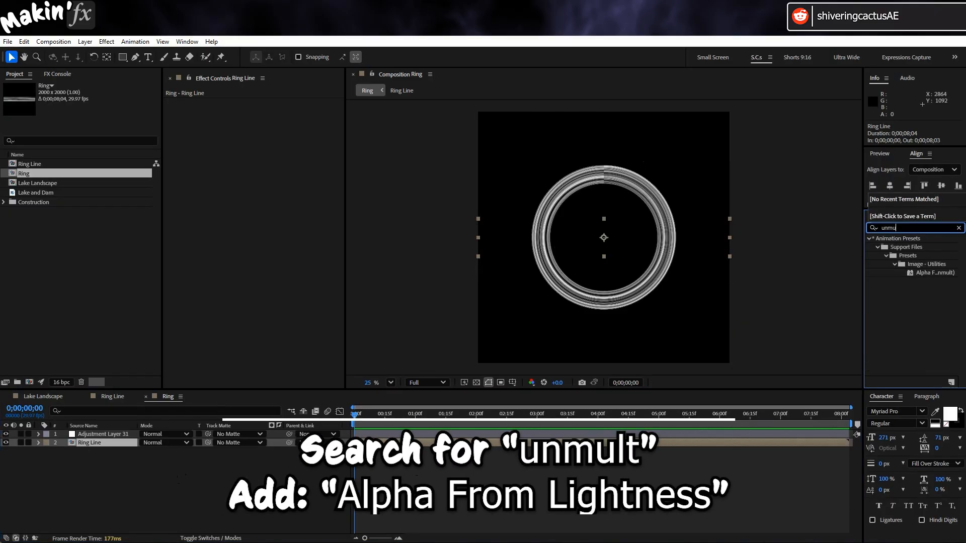
double_click(931, 273)
drag(861, 291, 807, 287)
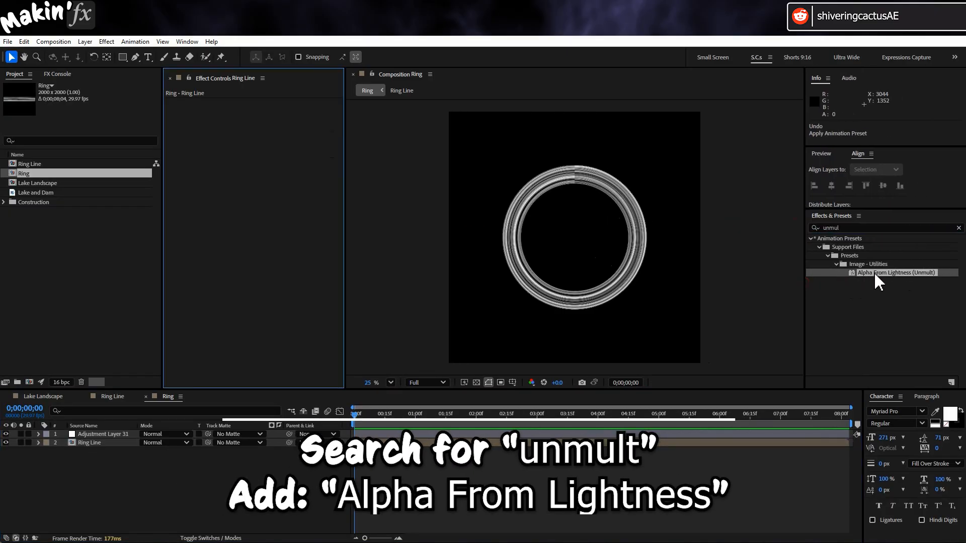
drag(878, 275, 108, 447)
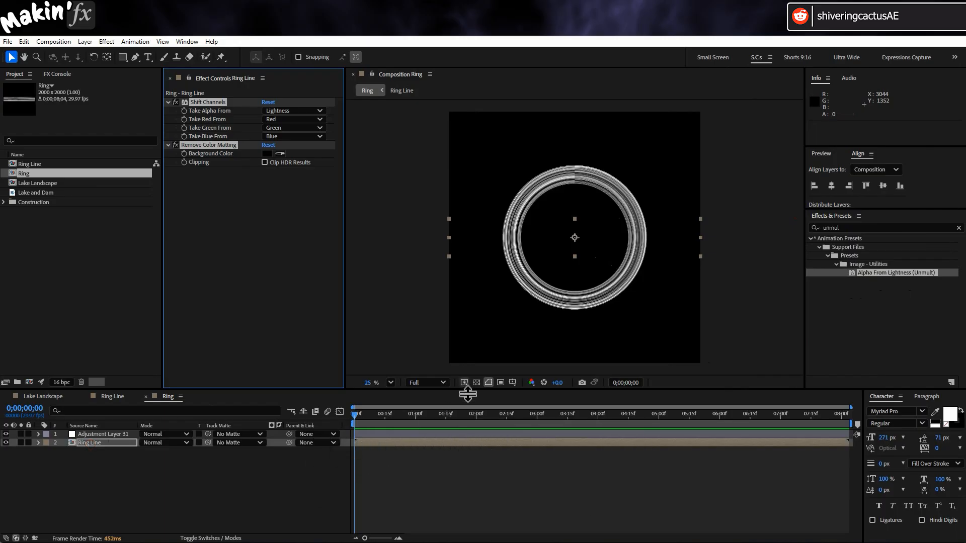
Show the transparency grid and compare the ring with the Unmult effects switched off and on
click(476, 383)
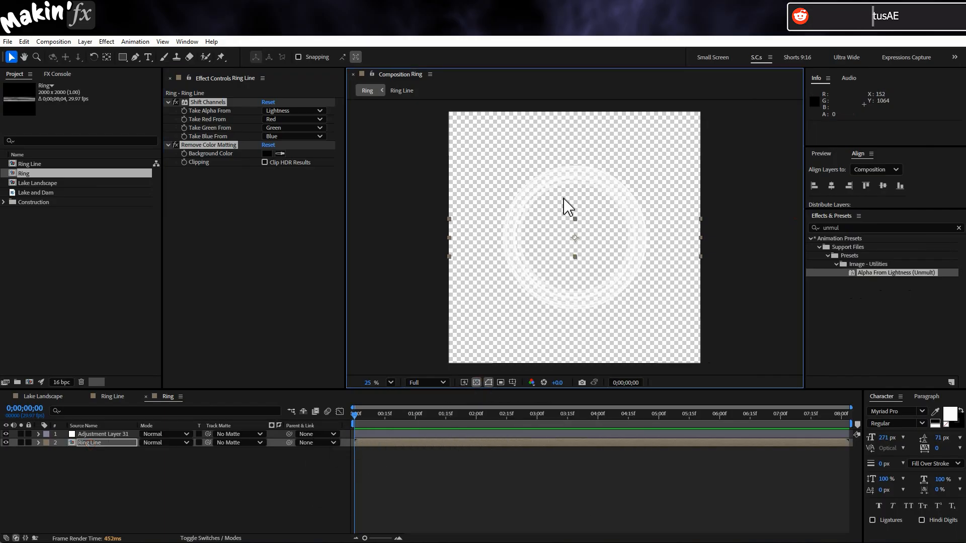
click(175, 103)
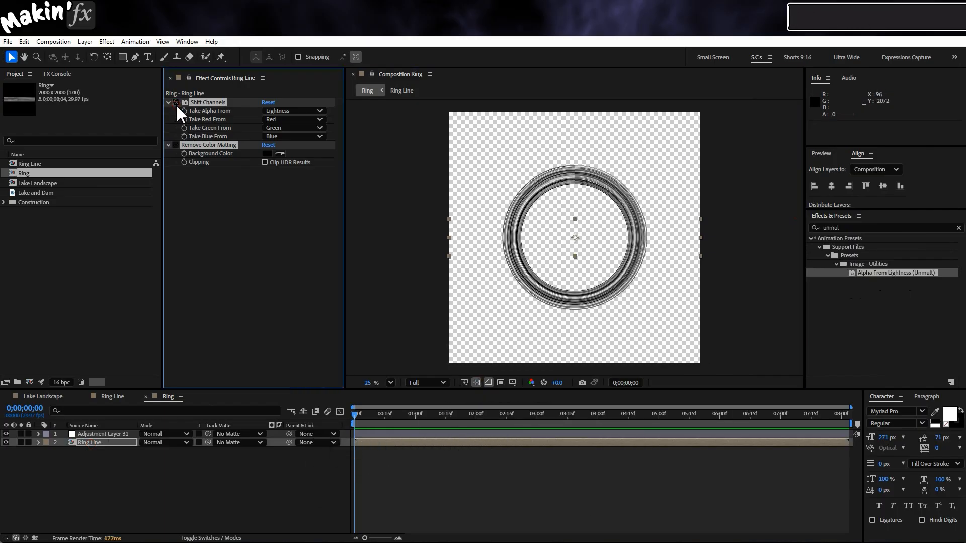
click(125, 483)
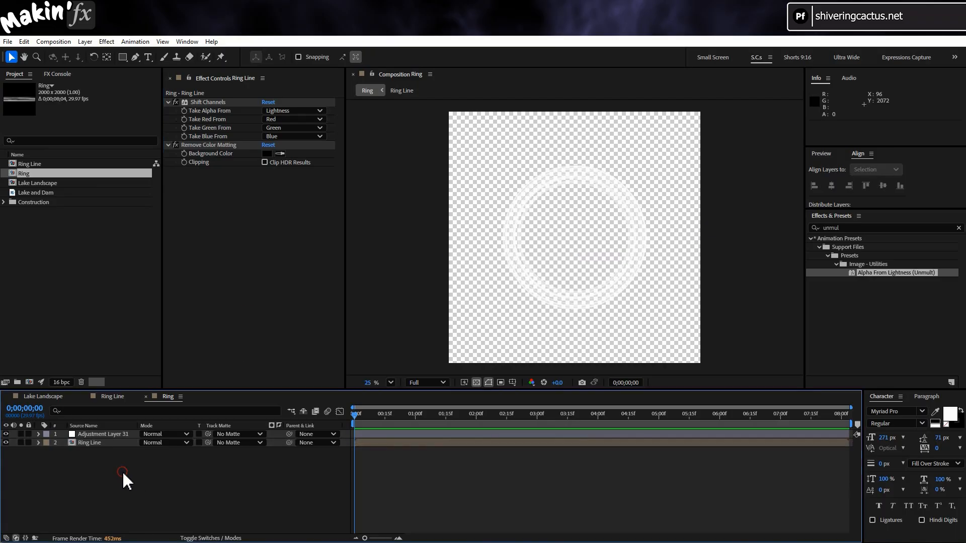
click(110, 434)
click(107, 444)
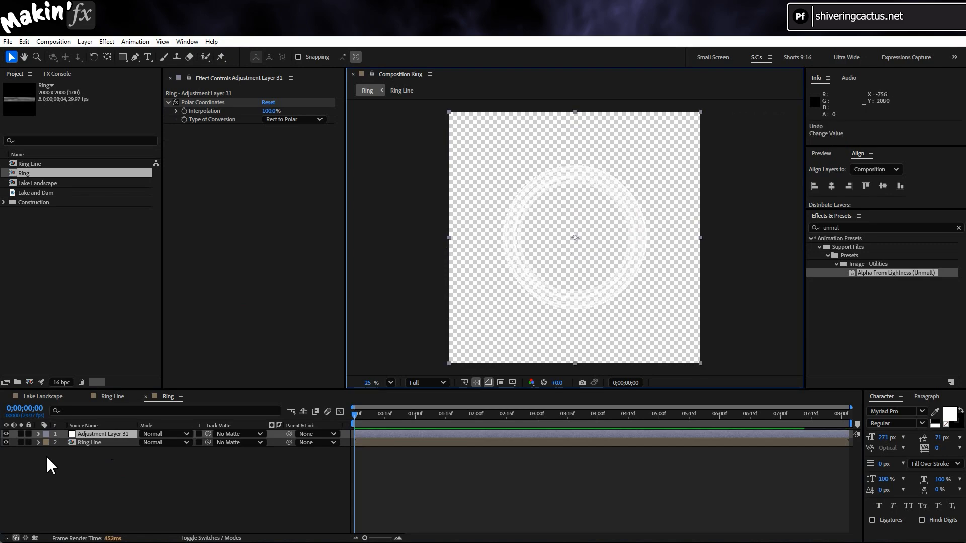
Set the Ring Line layer's Y position to 1500 and hide the transparency grid
click(94, 442)
key(p)
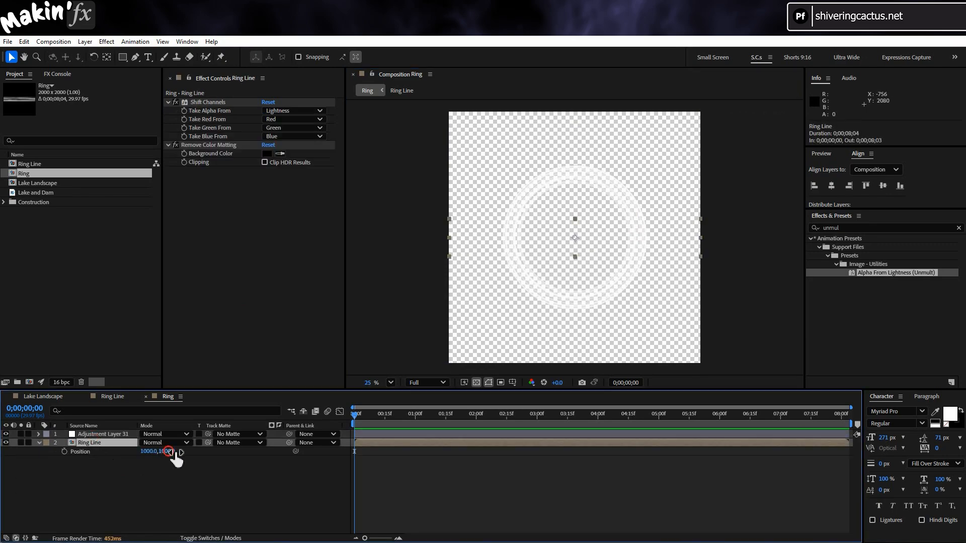
drag(169, 452, 408, 452)
click(476, 382)
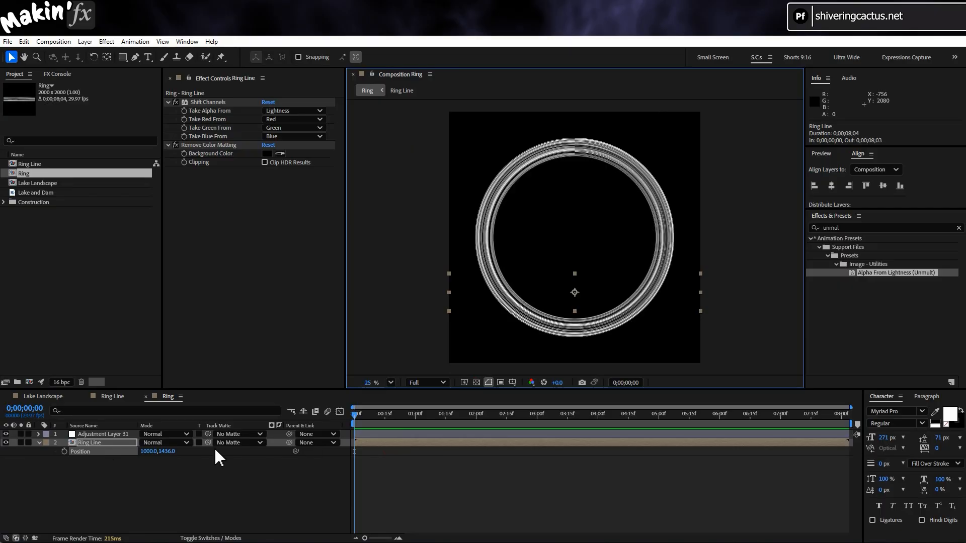
click(167, 452)
text(1500)
key(Return)
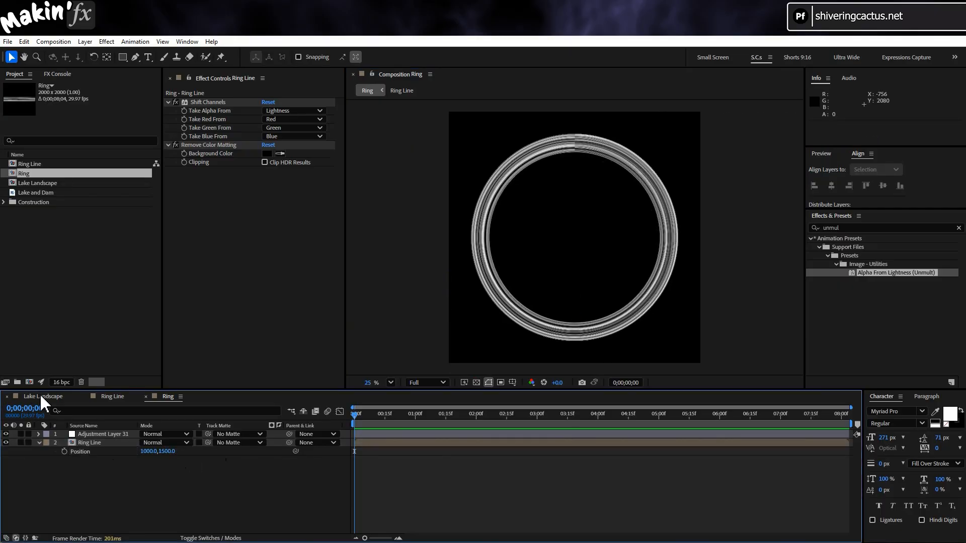
Try placing the Ring composition in Lake Landscape as a 3D layer, and delete it again
click(42, 397)
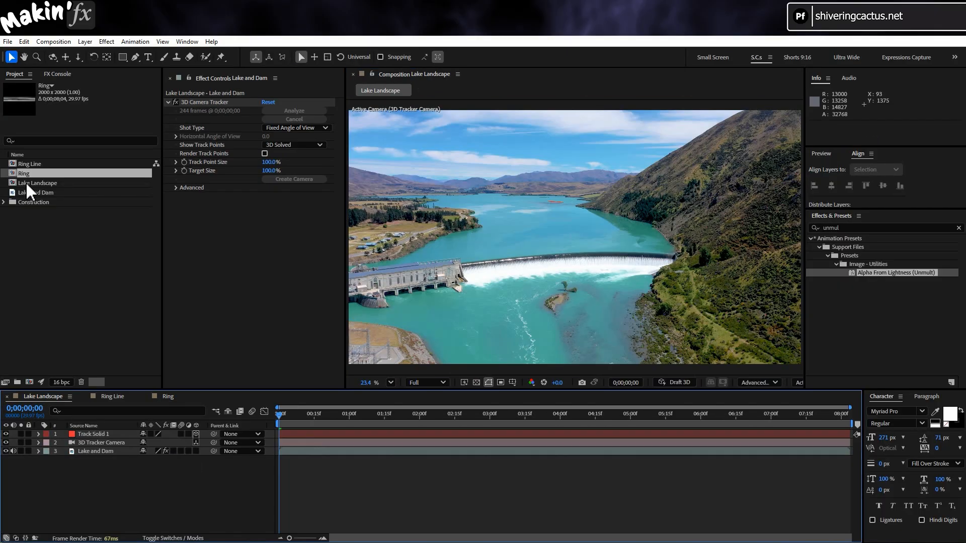
drag(22, 171, 15, 433)
click(196, 434)
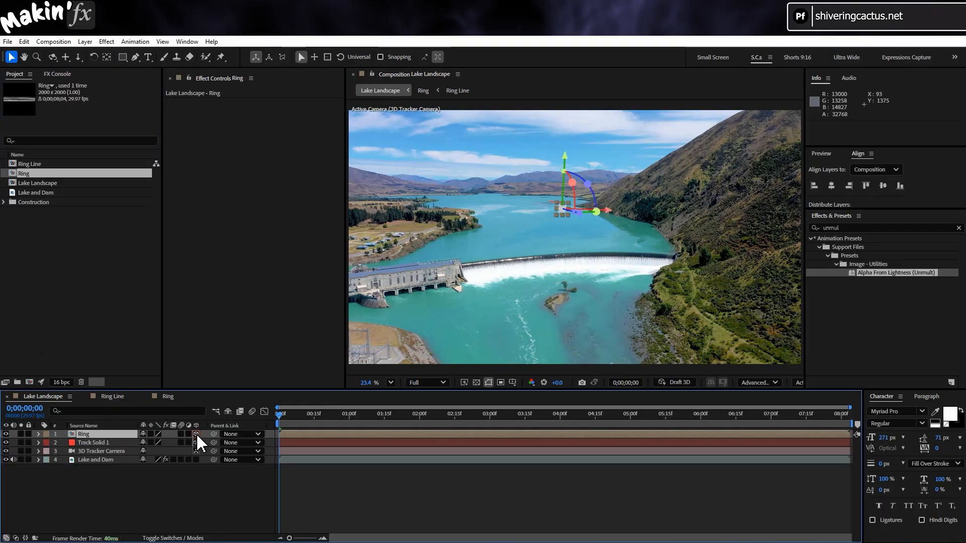
click(308, 468)
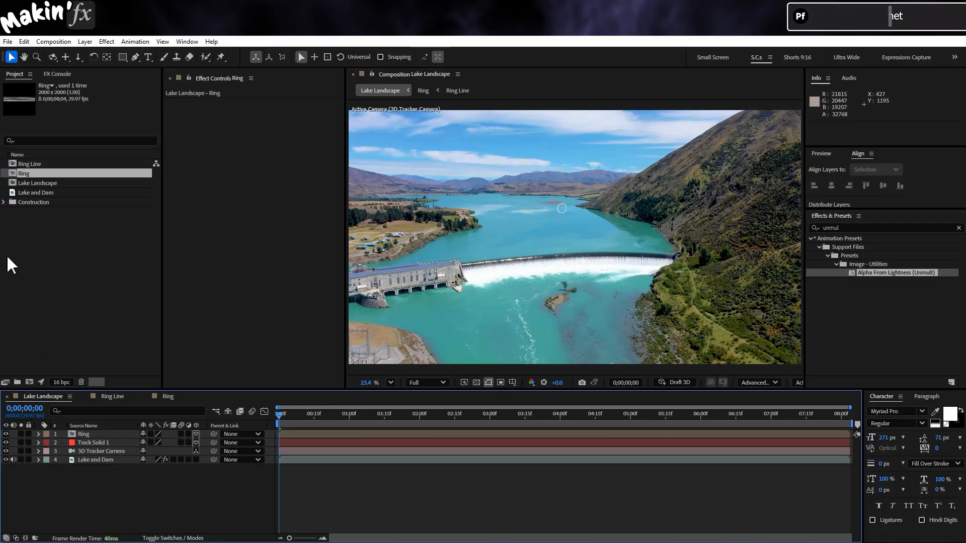
click(97, 436)
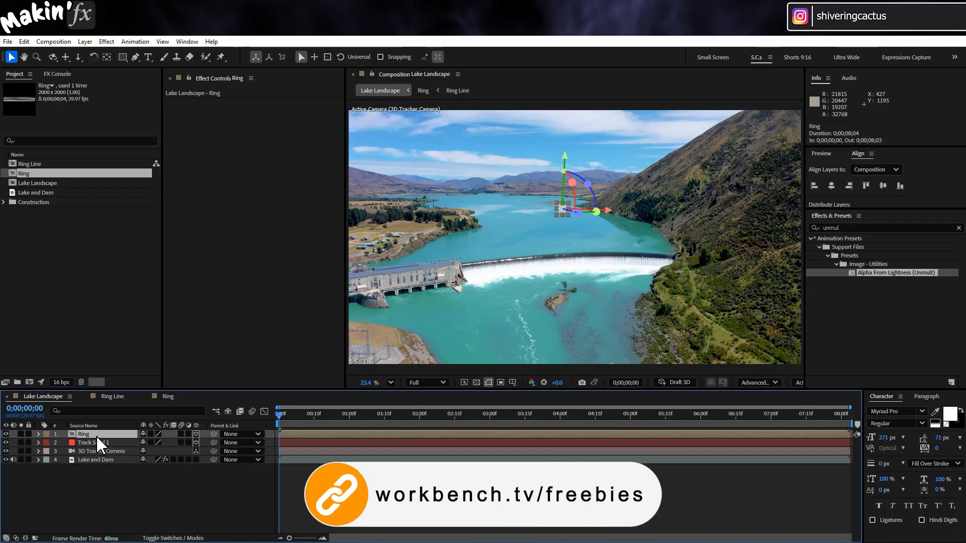
key(Delete)
Rename the Track Solid 1 layer in Lake Landscape as ground
click(110, 434)
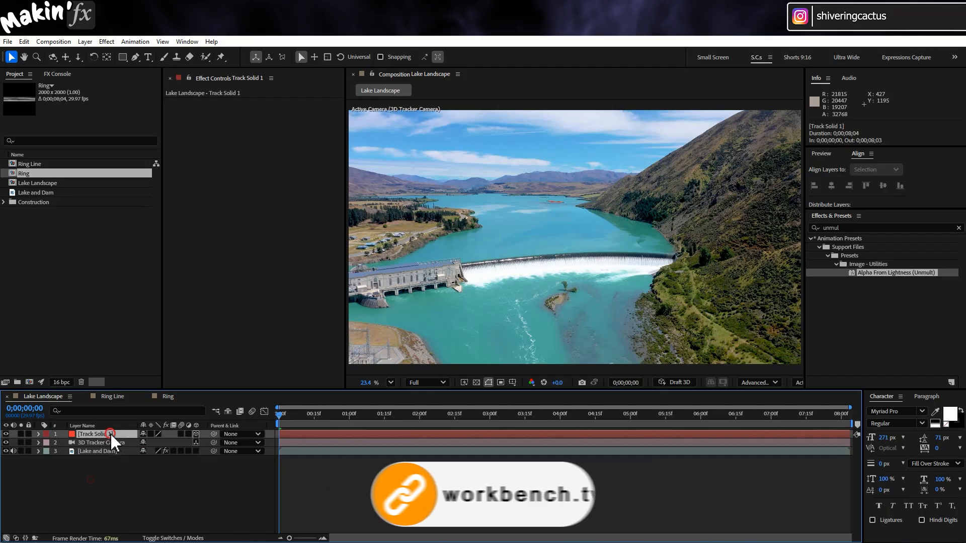
key(Return)
text(groun)
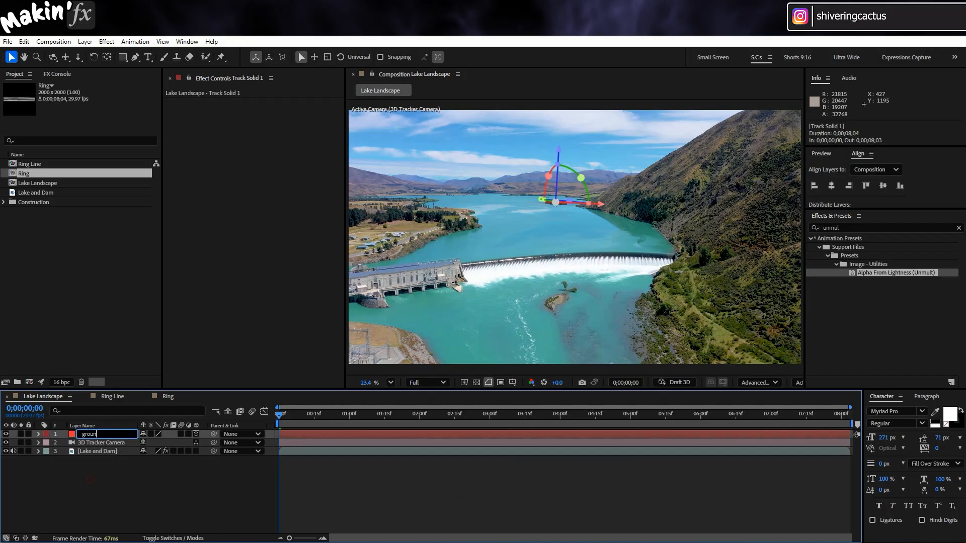
text(d)
key(Return)
Reveal the 3D Tracker Camera's position property and open the Normalize Track script
click(115, 439)
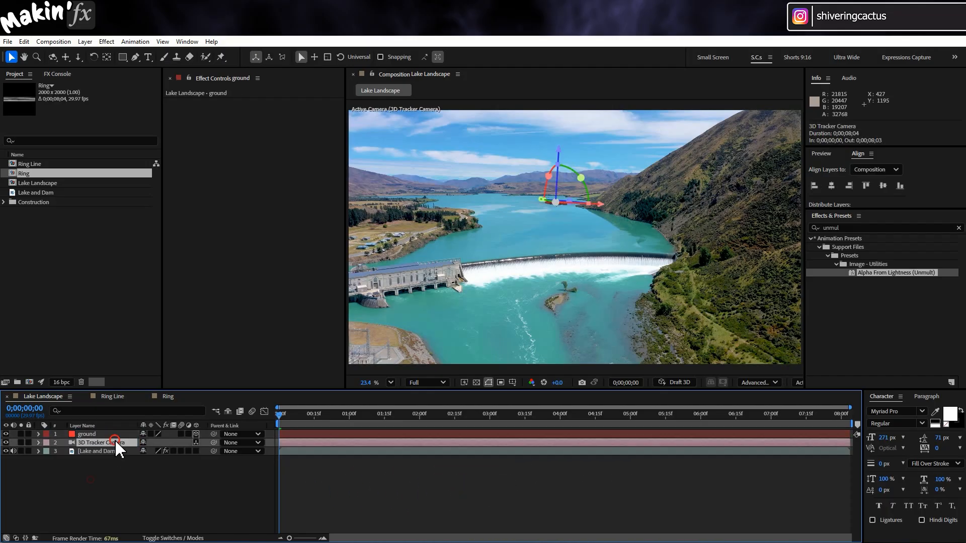
key(p)
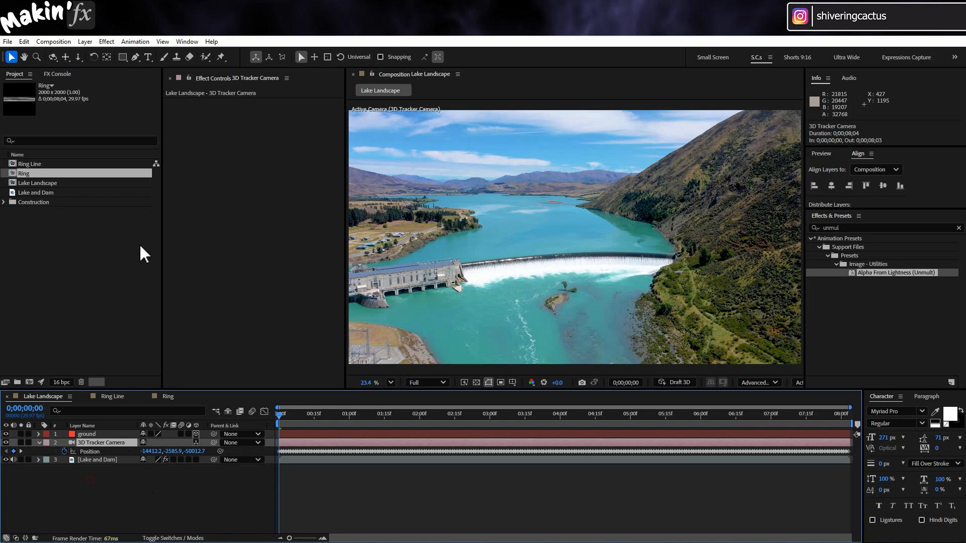
click(192, 42)
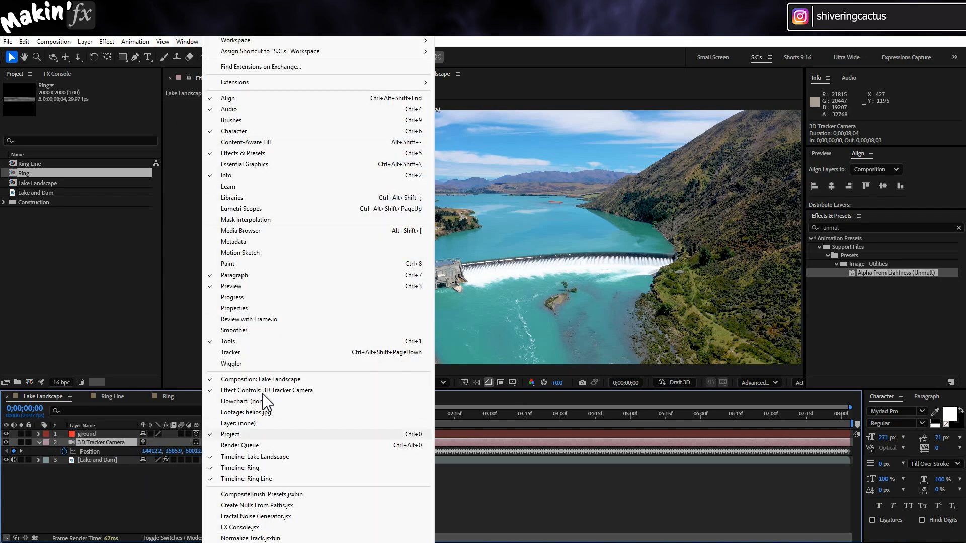
click(282, 538)
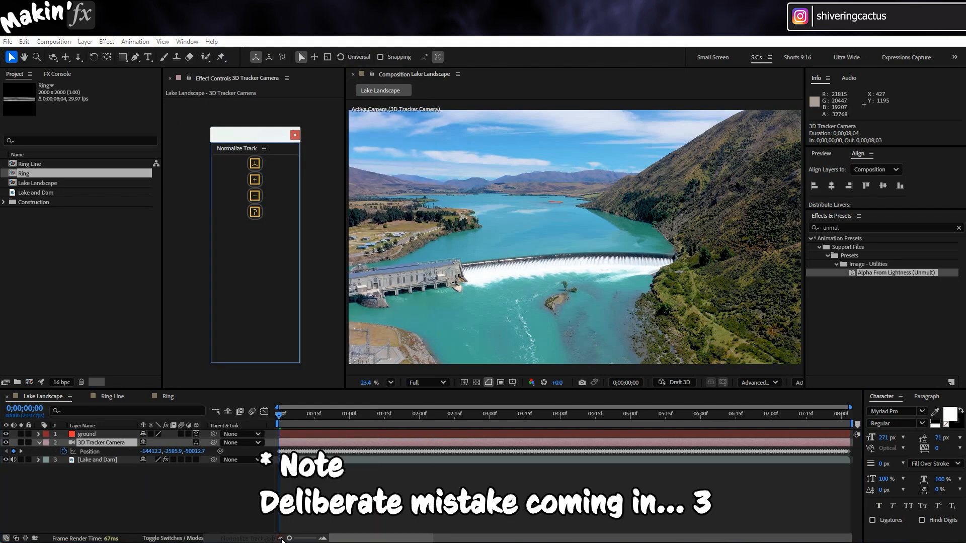
Normalize the camera track with the ground layer selected as the reference, and close the script
click(255, 164)
key(Return)
click(102, 435)
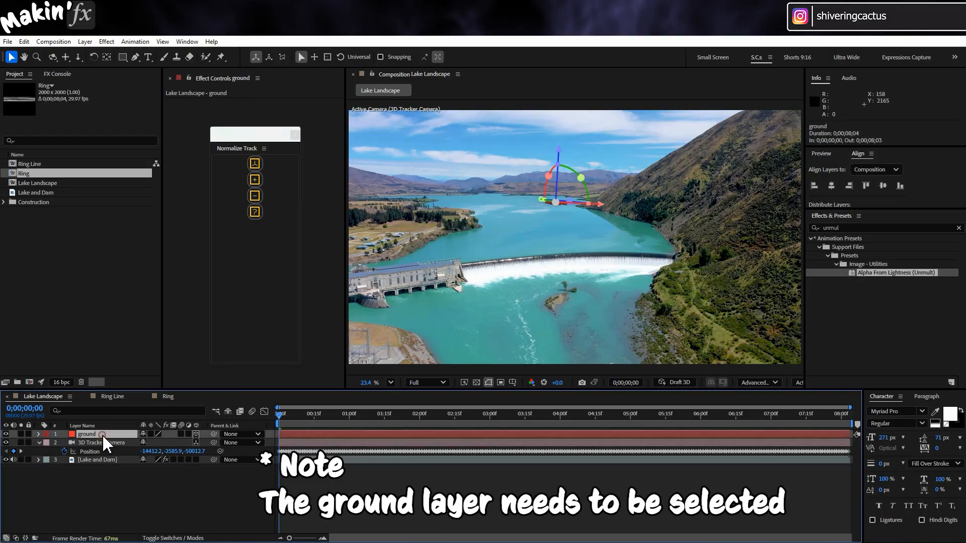
click(256, 163)
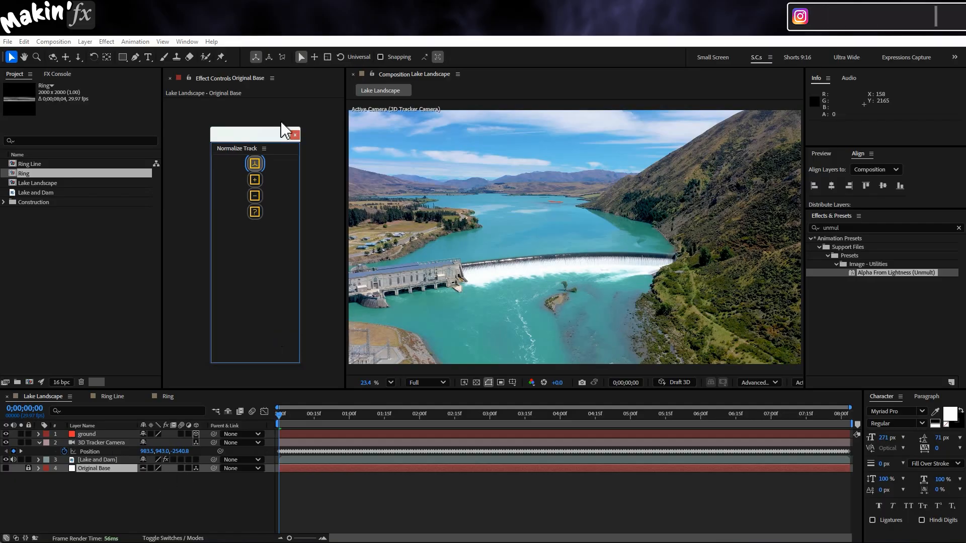
click(293, 136)
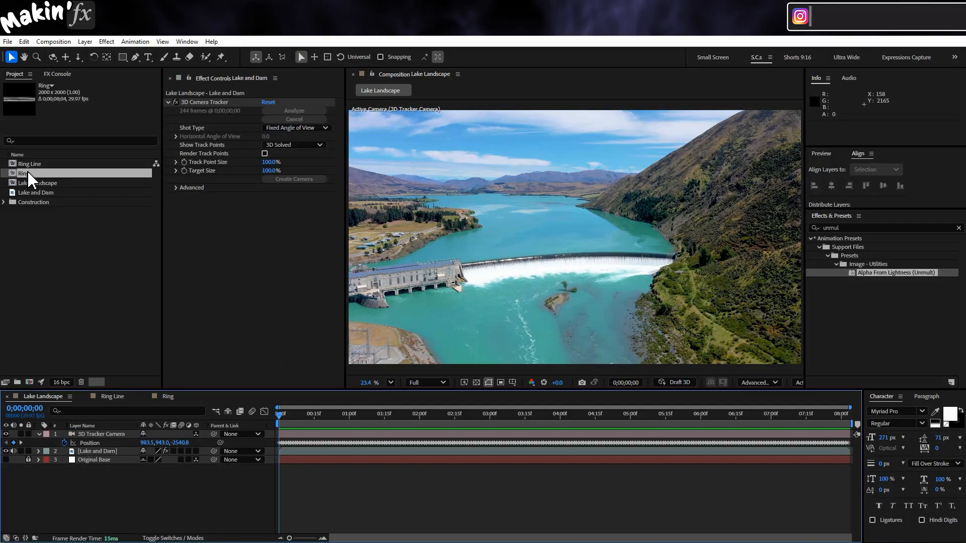
Replace the ground layer with the Ring composition and make it a 3D layer
drag(29, 173, 55, 435)
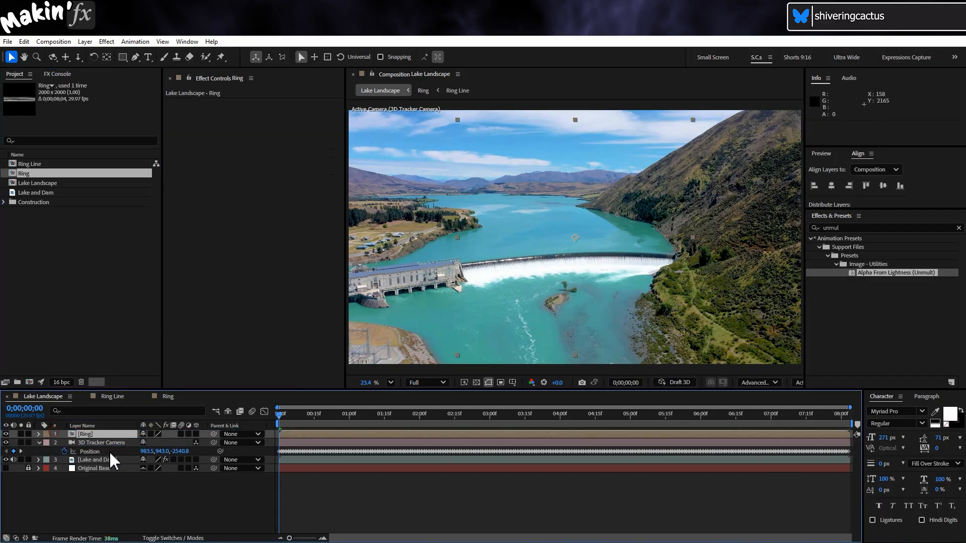
click(196, 433)
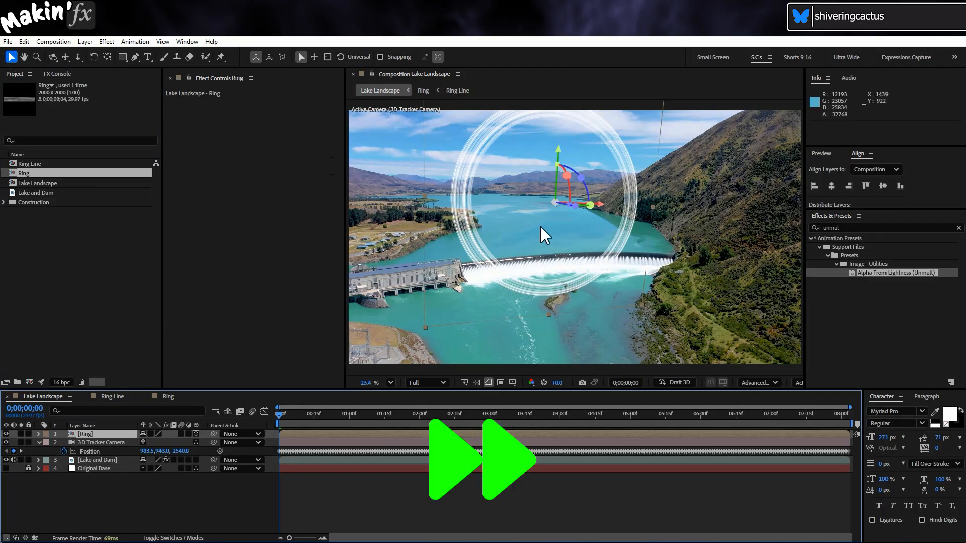
Lower the Ring layer in the lake shot and set its rotation to 180 degrees
drag(559, 150, 557, 178)
click(89, 434)
key(r)
drag(156, 469, 250, 469)
click(157, 469)
text(180)
key(Return)
Scale the Ring layer up to 367% and reposition it to arc across the lake shot
key(s)
drag(156, 443, 291, 443)
drag(506, 222, 431, 201)
click(390, 383)
click(419, 196)
click(100, 435)
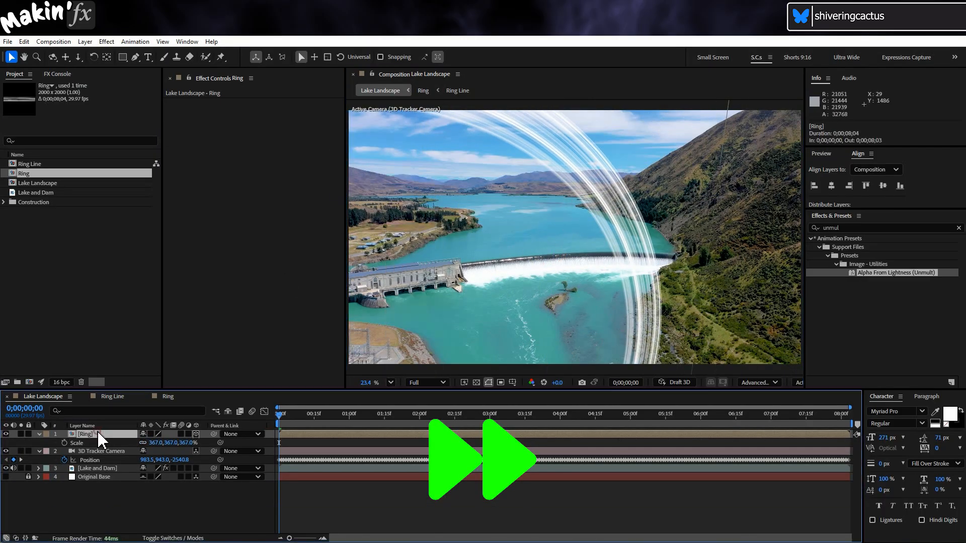
Fine-tune the Ring layer's position and orientation so its band sweeps from the sky down across the dam
scroll(473, 322, down, 3)
drag(477, 355, 455, 346)
key(ctrl+z)
drag(477, 355, 484, 362)
key(r)
drag(180, 444, 168, 443)
drag(539, 278, 567, 246)
drag(546, 201, 537, 228)
click(39, 434)
click(158, 515)
click(391, 383)
click(419, 193)
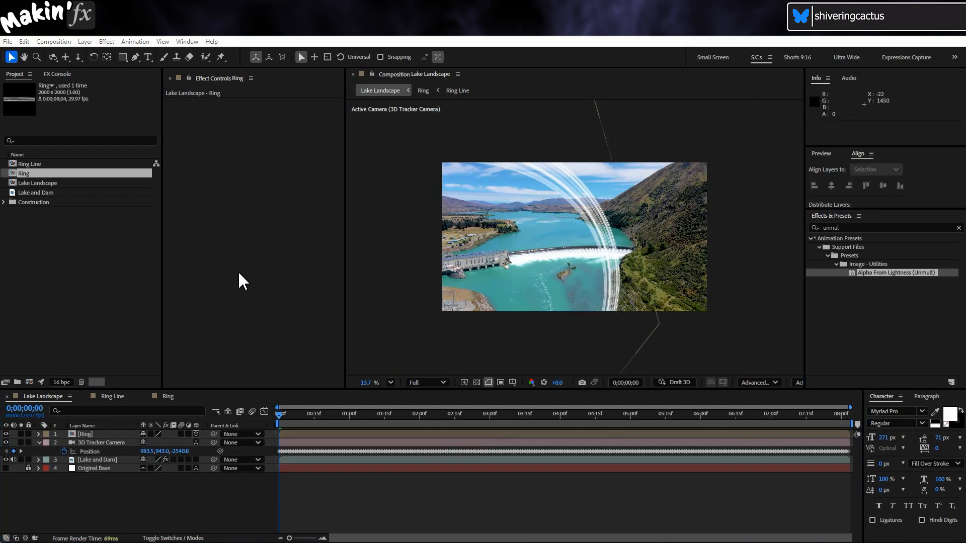
click(391, 383)
click(422, 193)
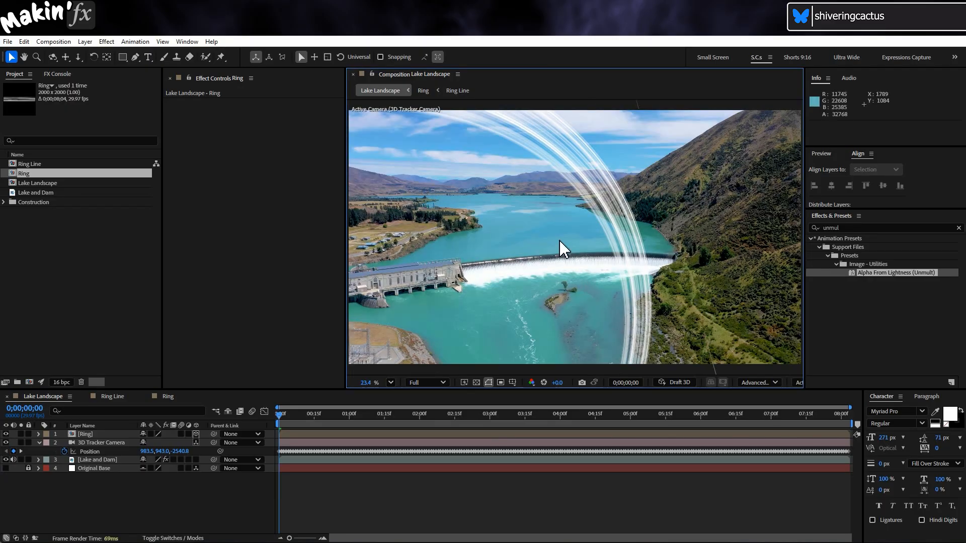
Duplicate the Lake and Dam footage layer and mute the duplicate's audio
click(90, 461)
key(ctrl+d)
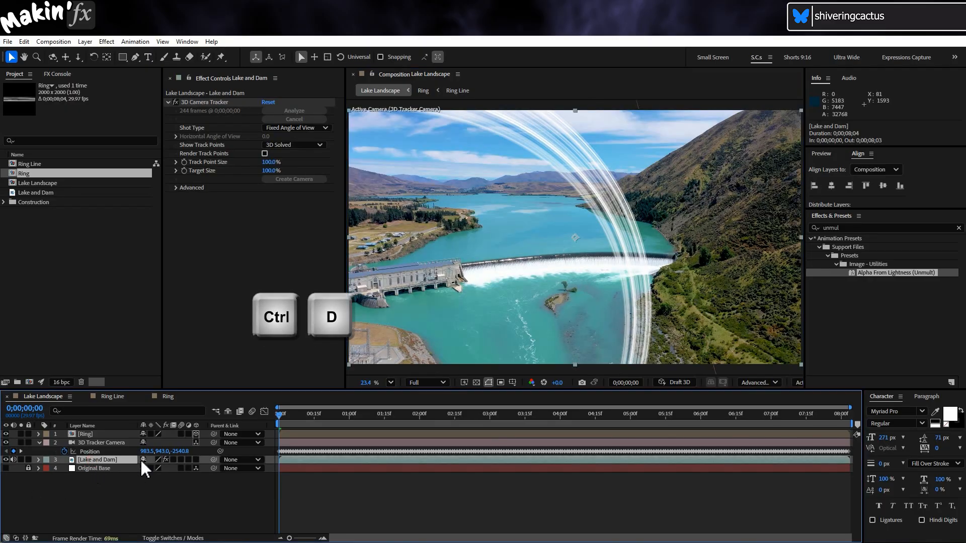
click(25, 41)
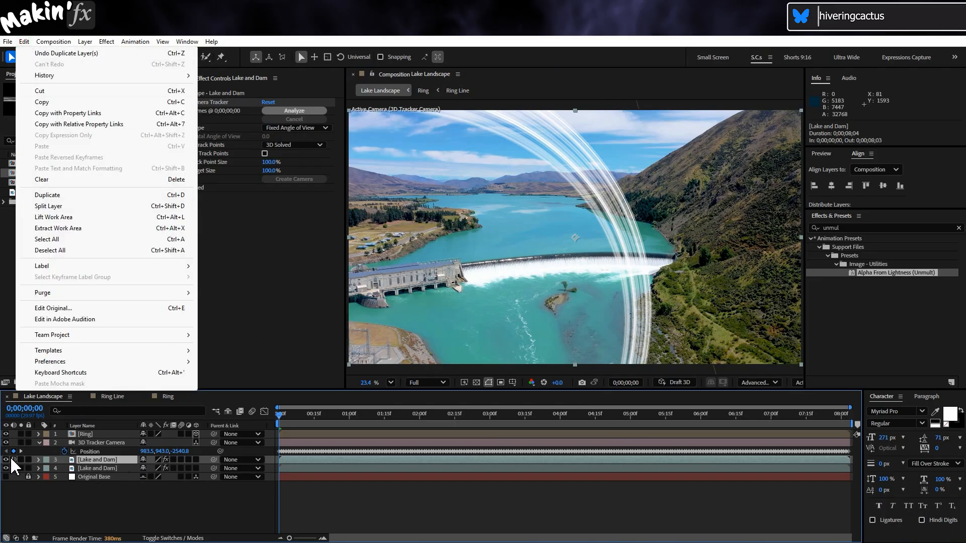
click(12, 459)
Rename the duplicated Lake and Dam layer as Luma and set its label colour to Purple
click(108, 460)
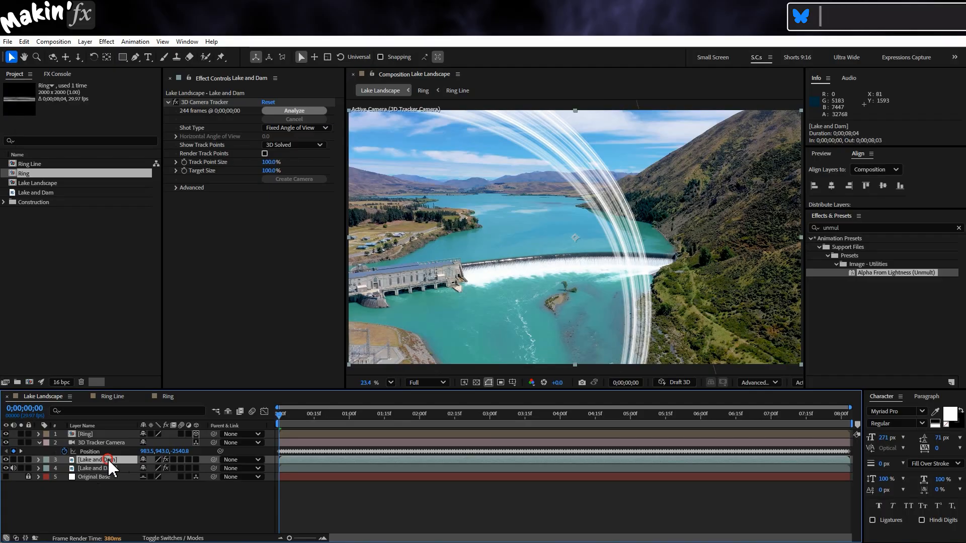
key(Return)
text(Luma)
key(Return)
click(46, 460)
click(87, 382)
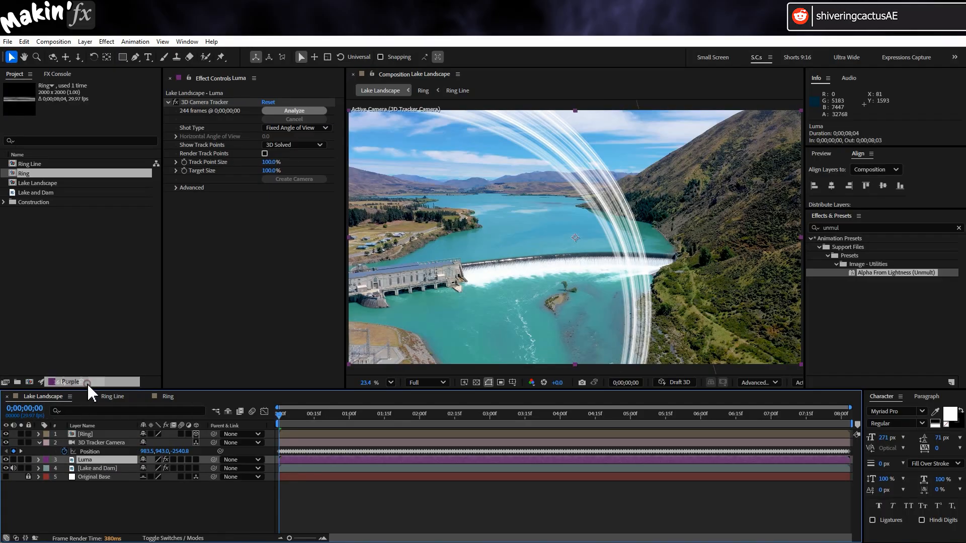
Solo the Luma layer and delete its duplicated 3D Camera Tracker effect
click(21, 459)
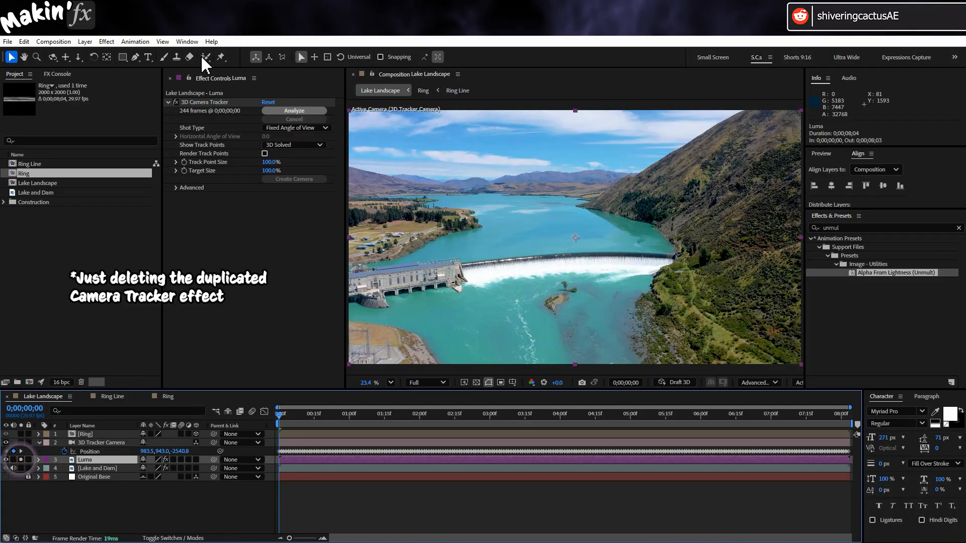
click(223, 103)
key(Delete)
Apply Keylight (1.2) to the Luma layer and sample the blue sky as its Screen Colour
click(107, 44)
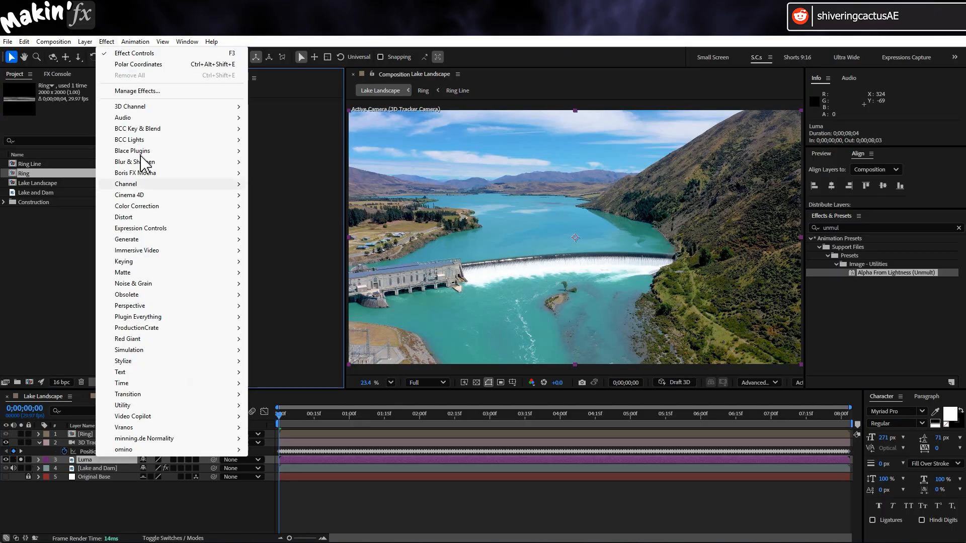
mouse_move(154, 262)
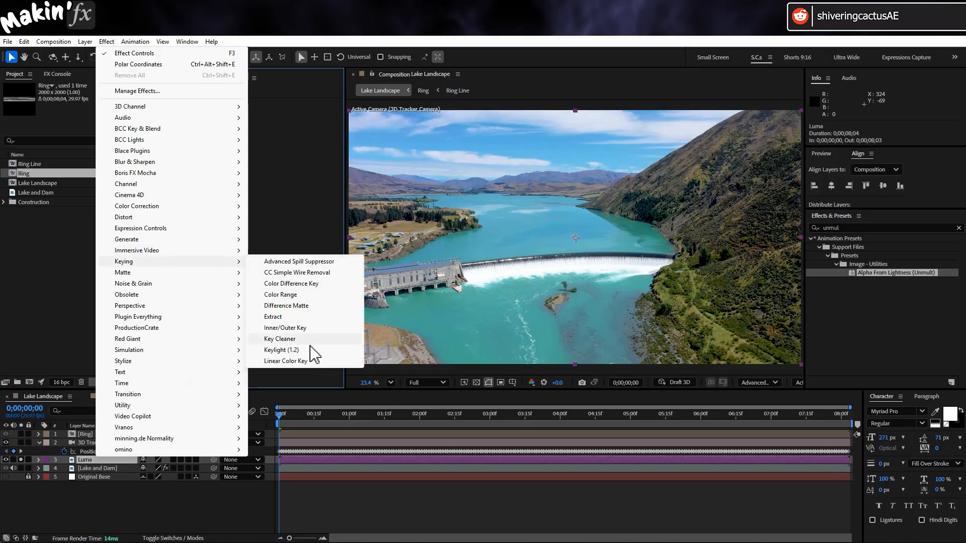
click(302, 350)
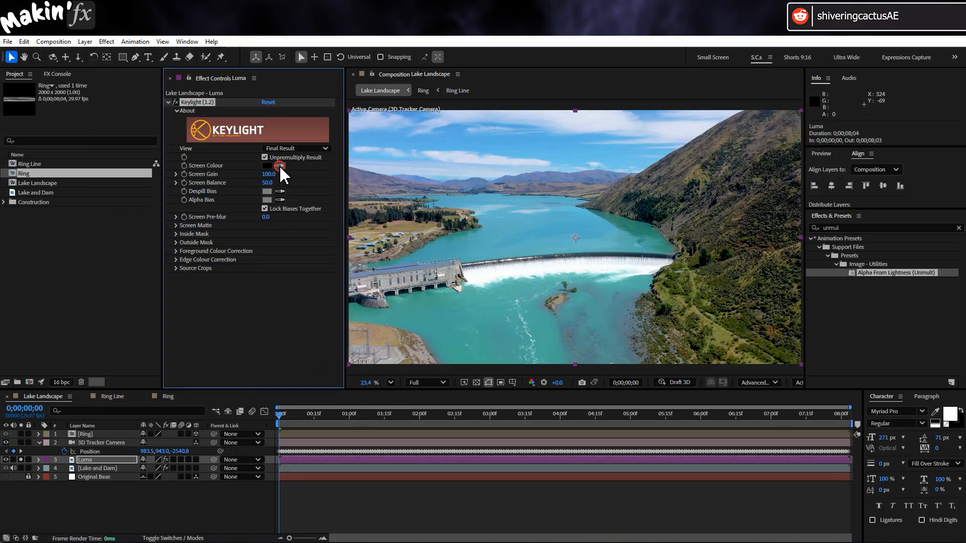
click(512, 155)
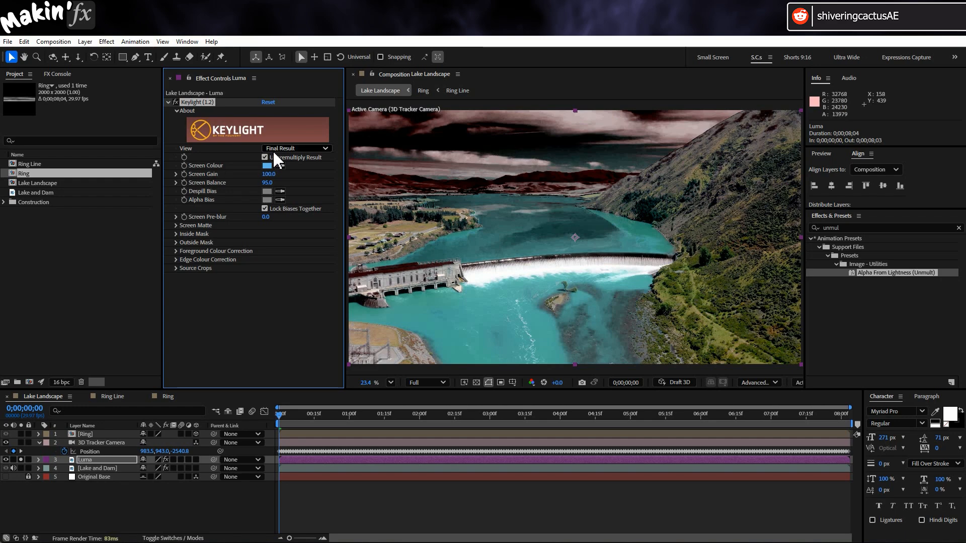
Switch Keylight to the Screen Matte view and set Clip Black to 32.3 and Clip White to 68.8
click(326, 149)
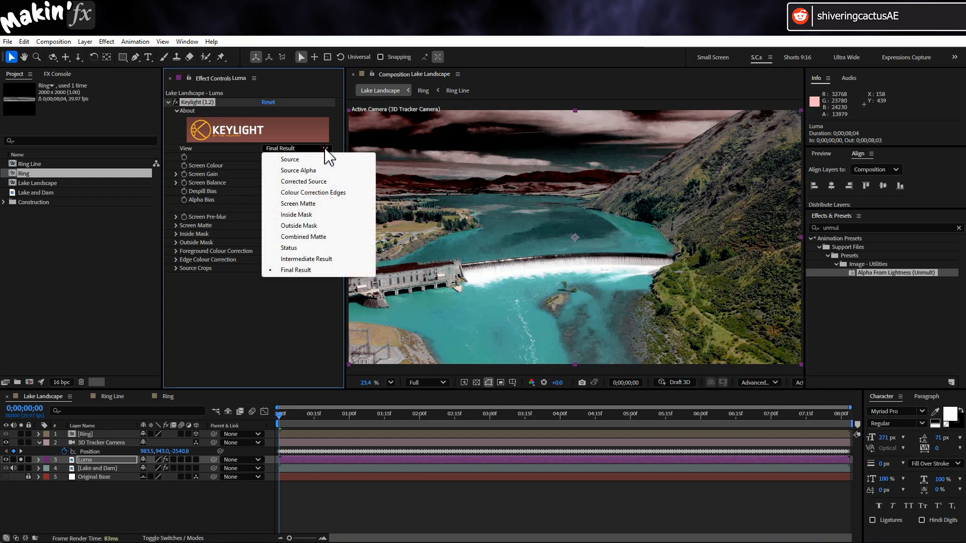
click(317, 204)
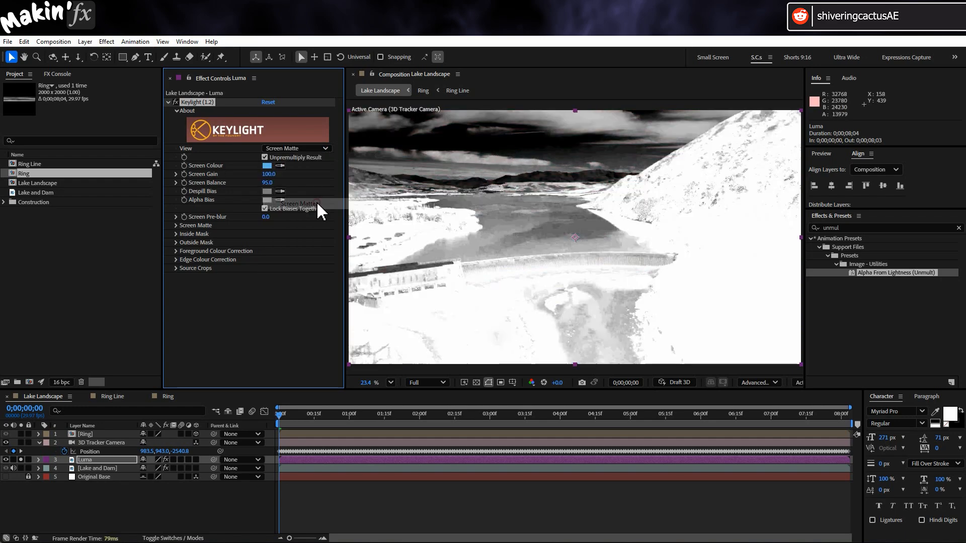
click(176, 225)
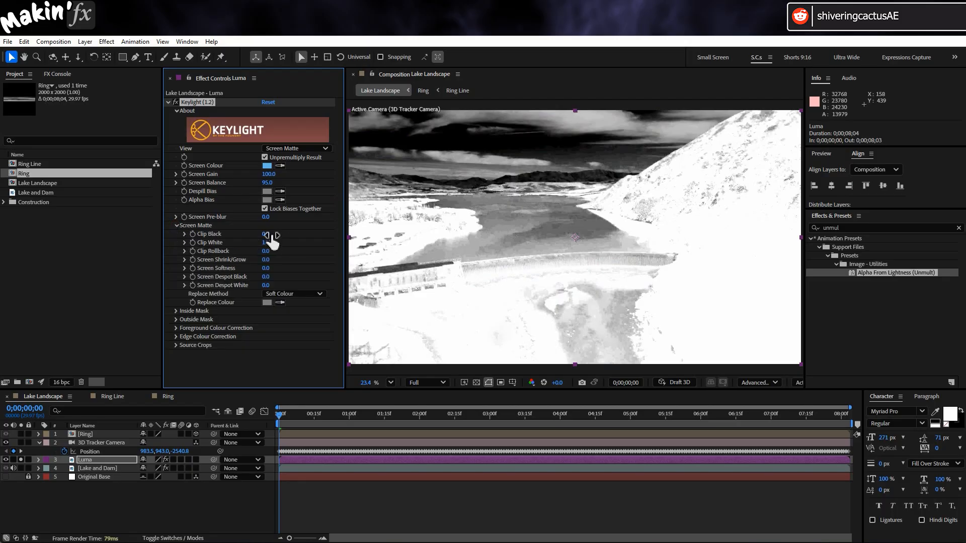
click(185, 235)
click(184, 263)
drag(199, 252, 234, 252)
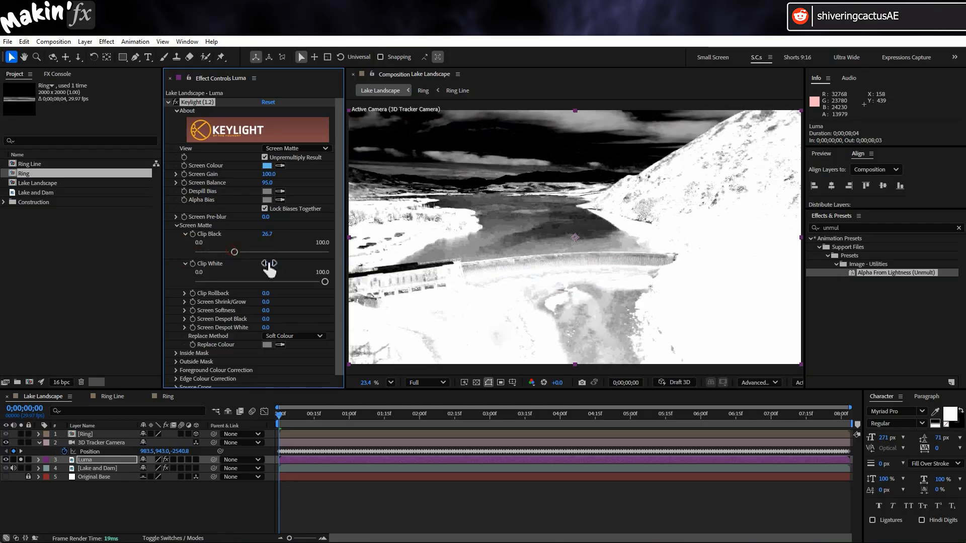
drag(325, 282, 290, 283)
drag(234, 252, 239, 254)
Return Keylight to Final Result and preview the keyed Luma layer soloed over the Lake and Dam footage
click(327, 148)
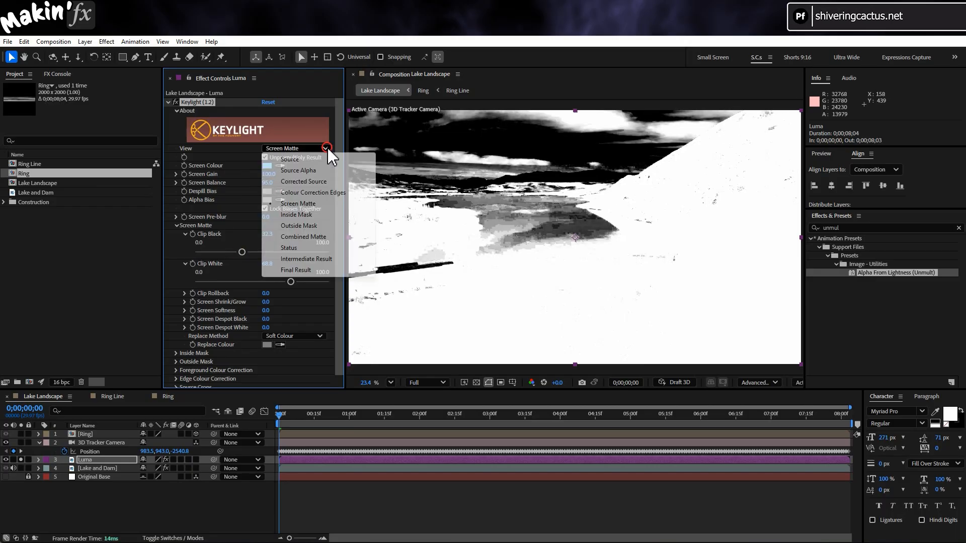
click(297, 271)
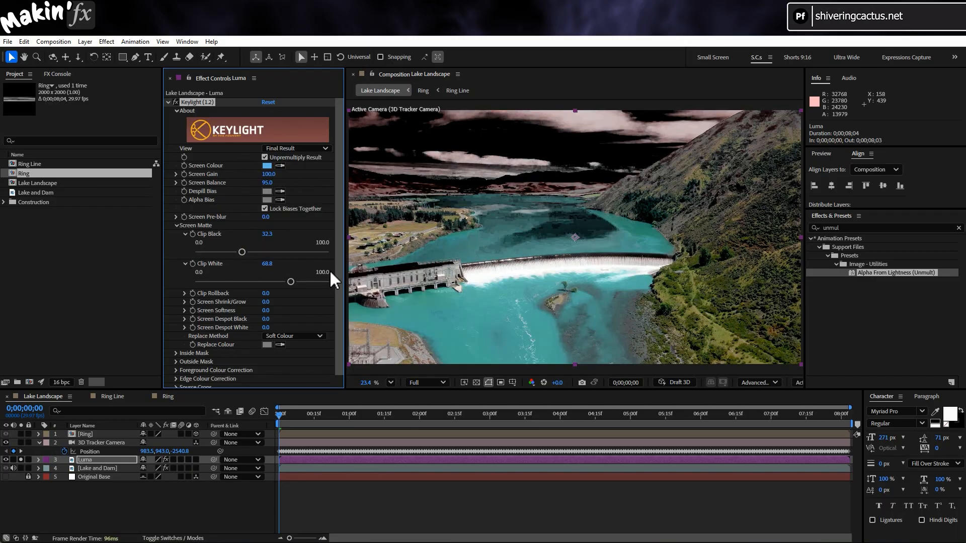
click(21, 469)
click(80, 512)
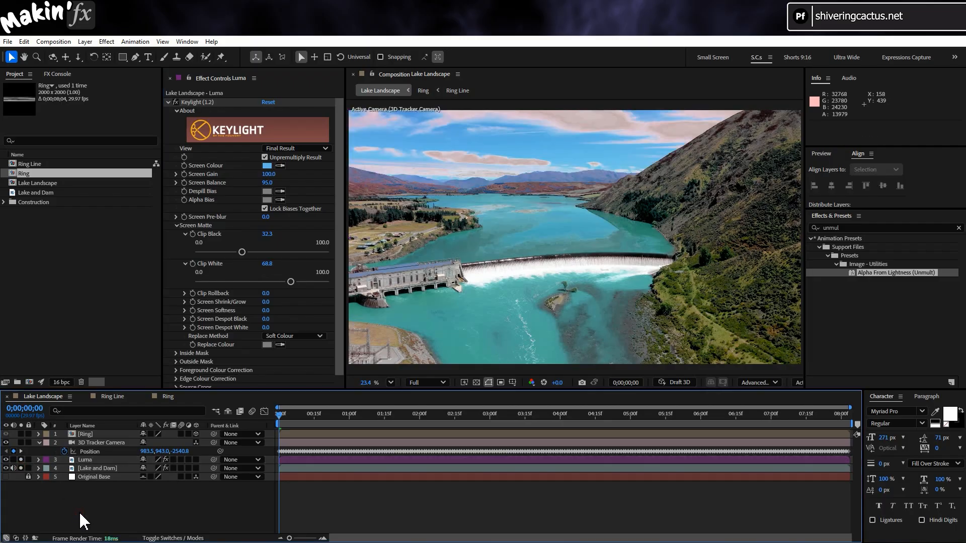
key(space)
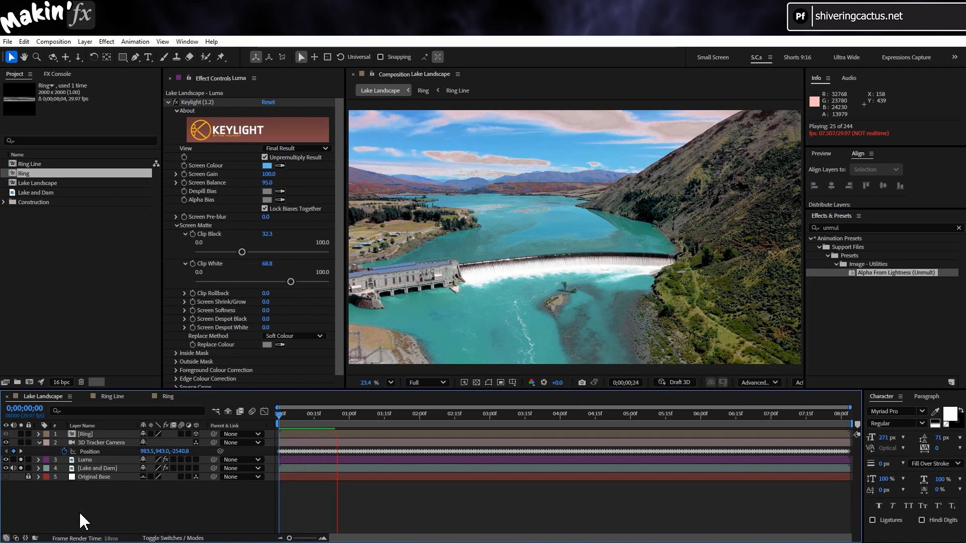
Set the Luma layer's Keylight view to Screen Matte and preview the black-and-white matte
click(93, 460)
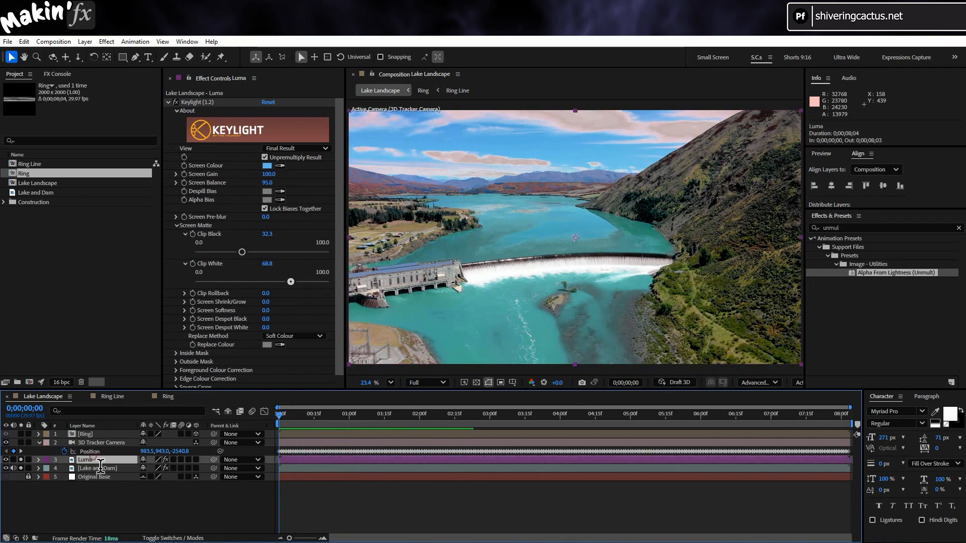
click(314, 149)
click(312, 204)
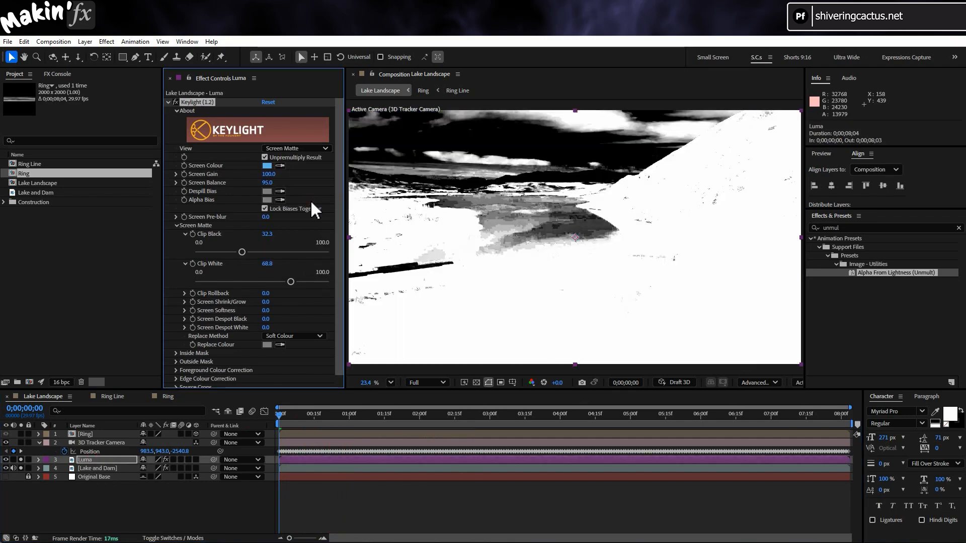
key(space)
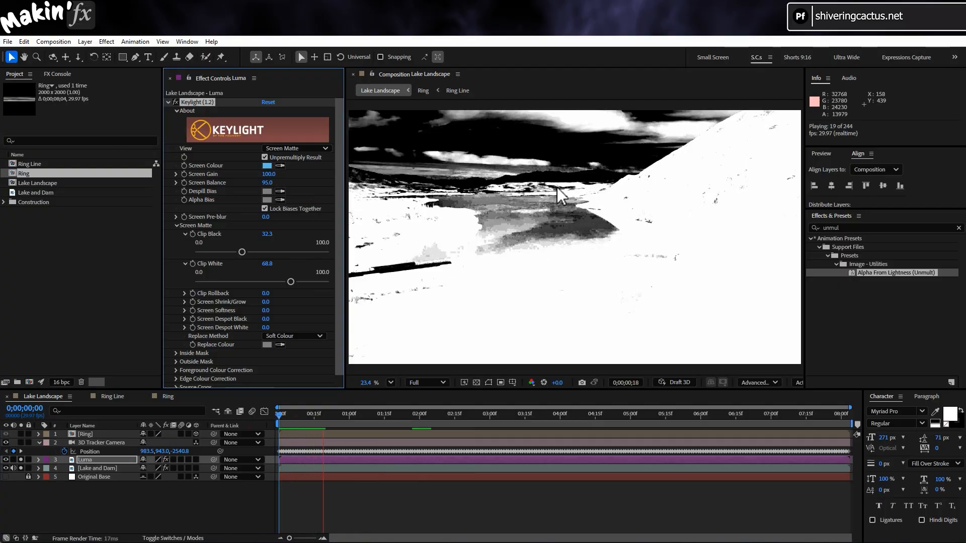
key(space)
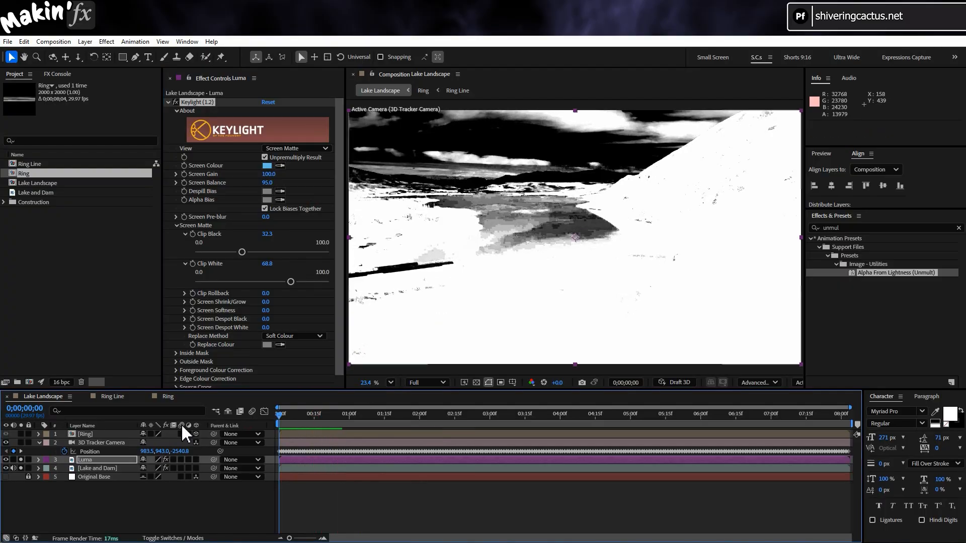
Unsolo the Luma and Lake and Dam layers and reveal the blending mode and track matte options with Ring selected
click(20, 460)
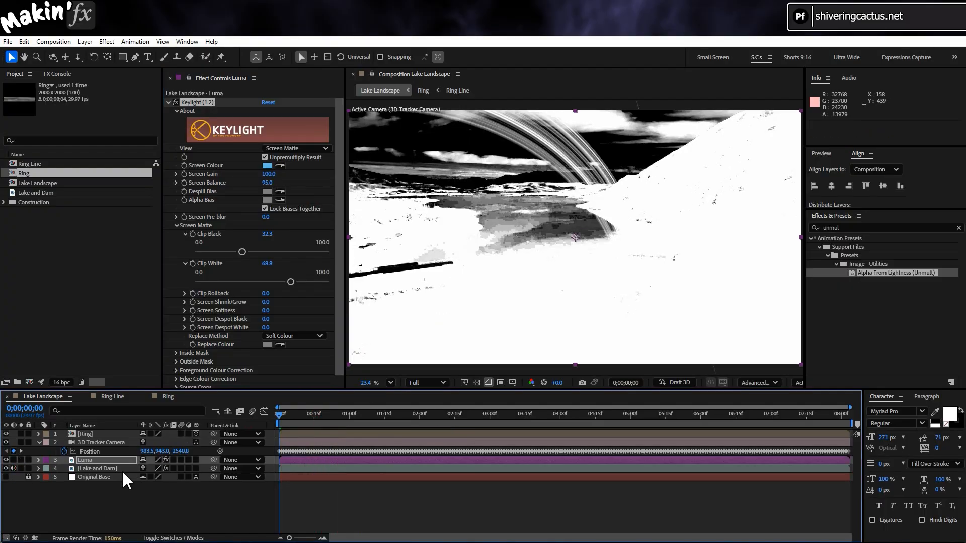
click(107, 435)
click(173, 538)
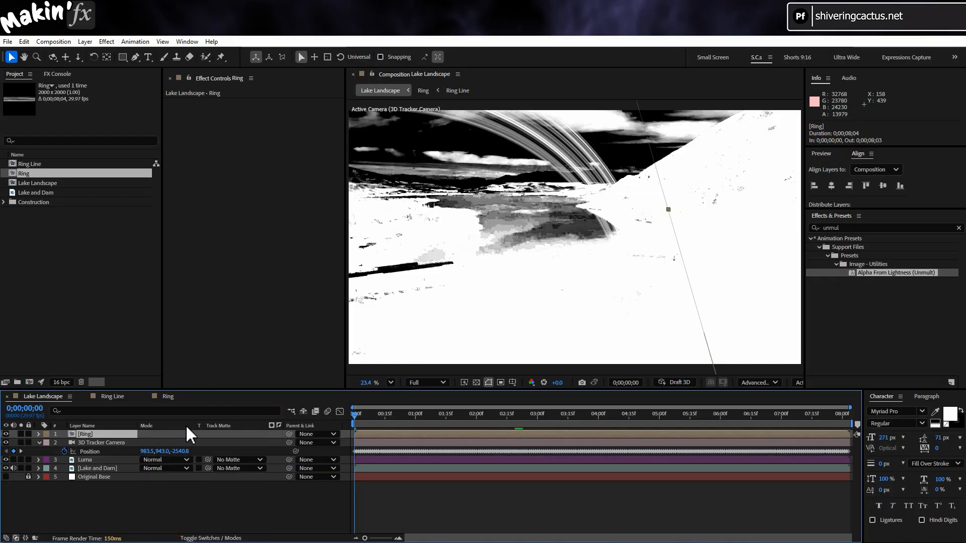
Switch the 3D renderer to Classic 3D and assign Luma as the Ring layer's inverted luma track matte
click(759, 382)
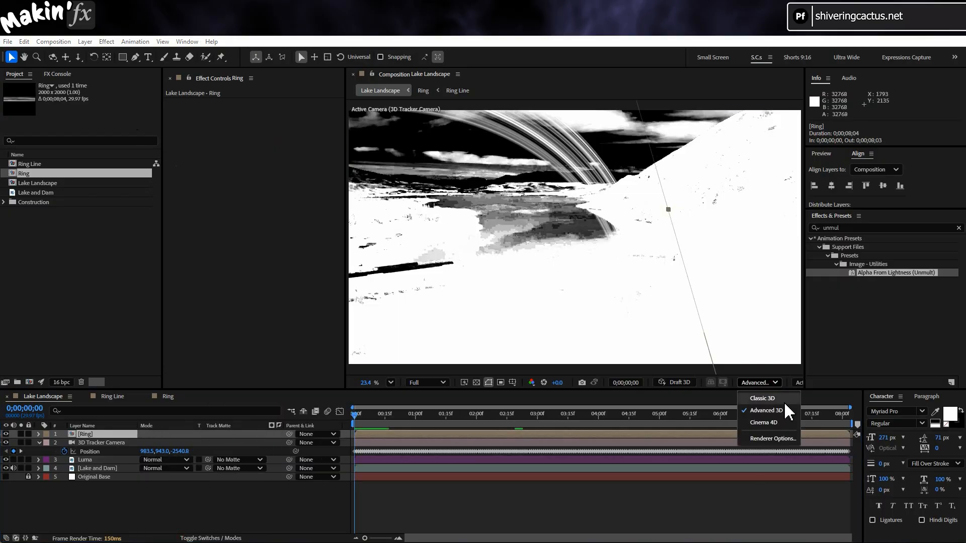
click(784, 400)
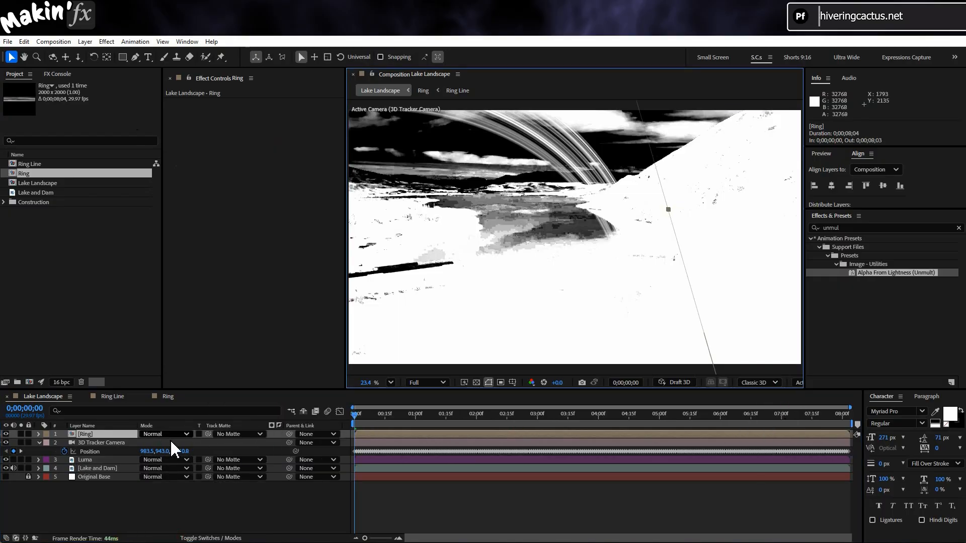
drag(207, 432, 96, 460)
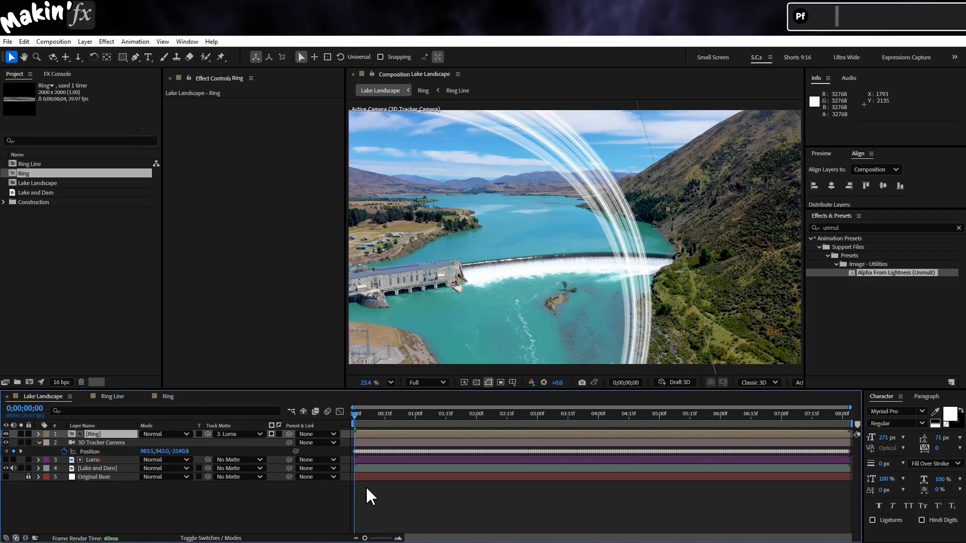
click(272, 434)
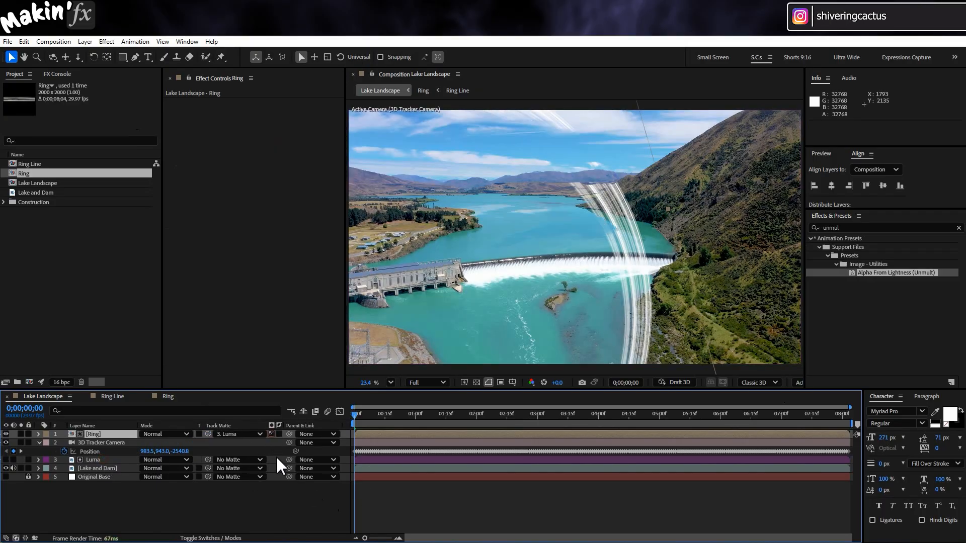
click(280, 433)
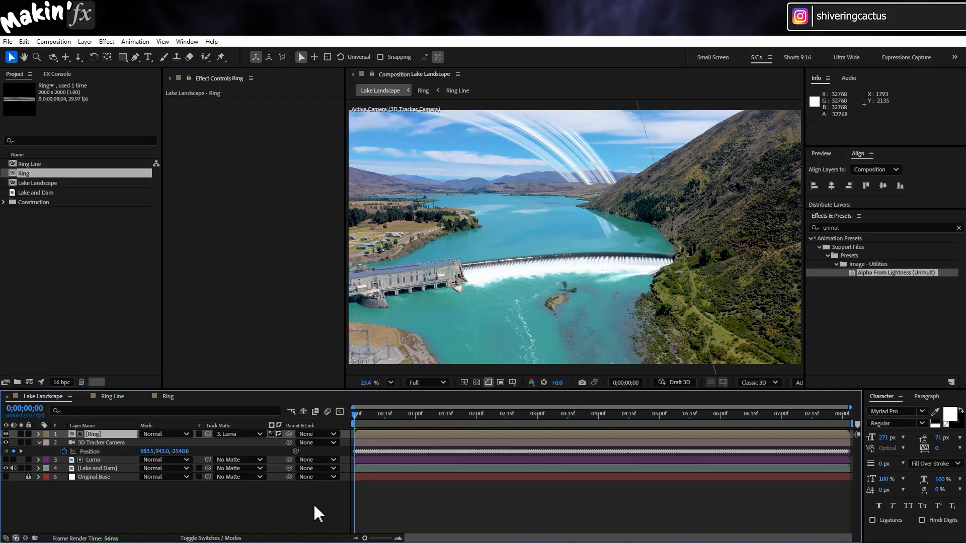
Set the 3D renderer to Advanced 3D and pre-compose the Ring and 3D Tracker Camera layers as "Cam and Ring"
click(762, 382)
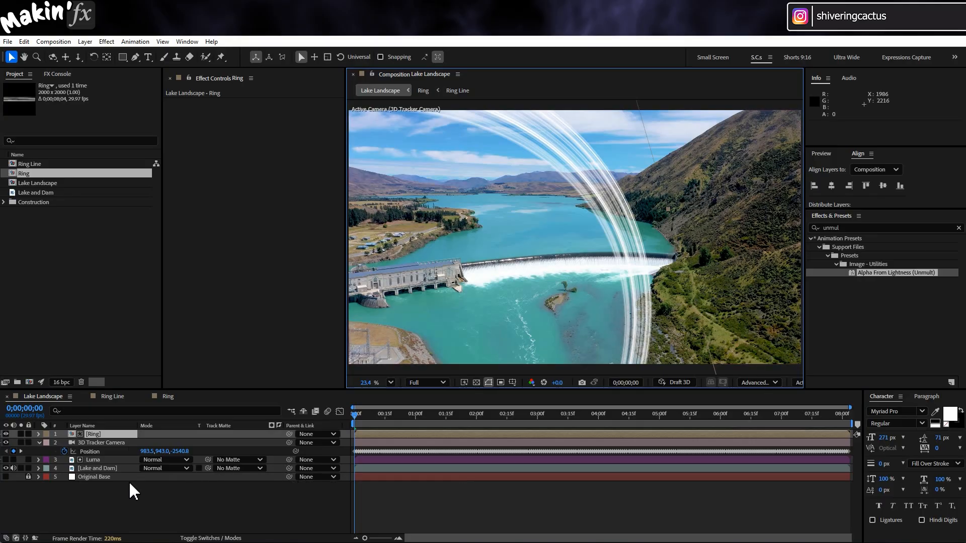
ctrl+click(119, 443)
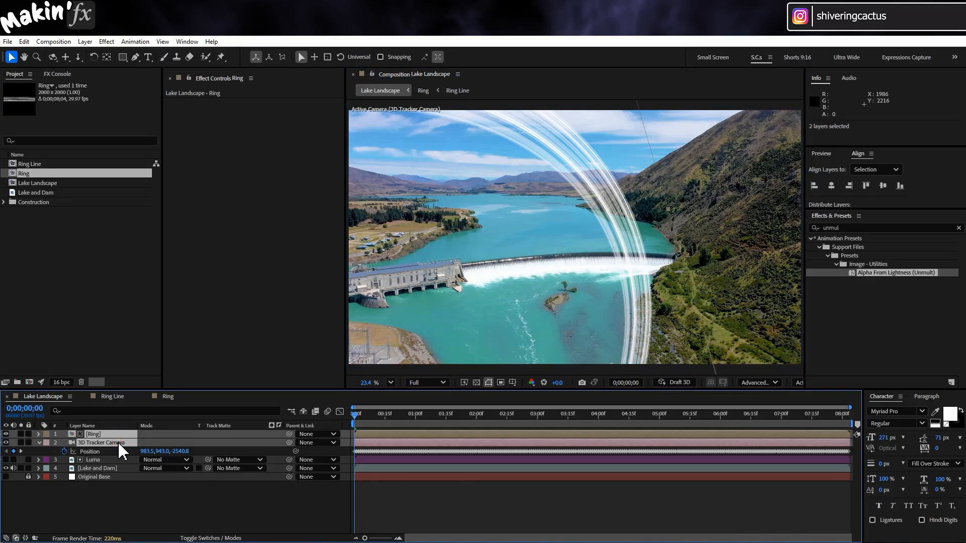
right_click(120, 445)
click(219, 375)
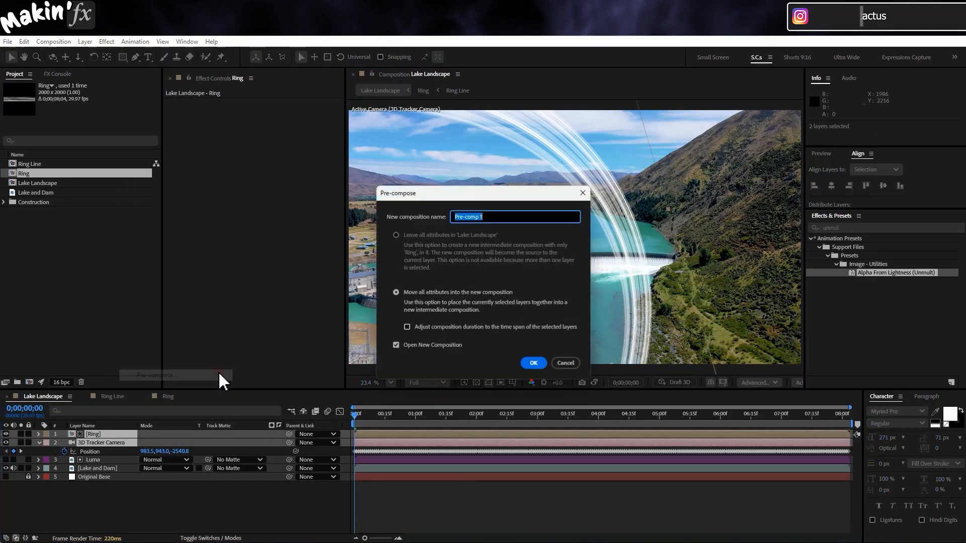
text(C)
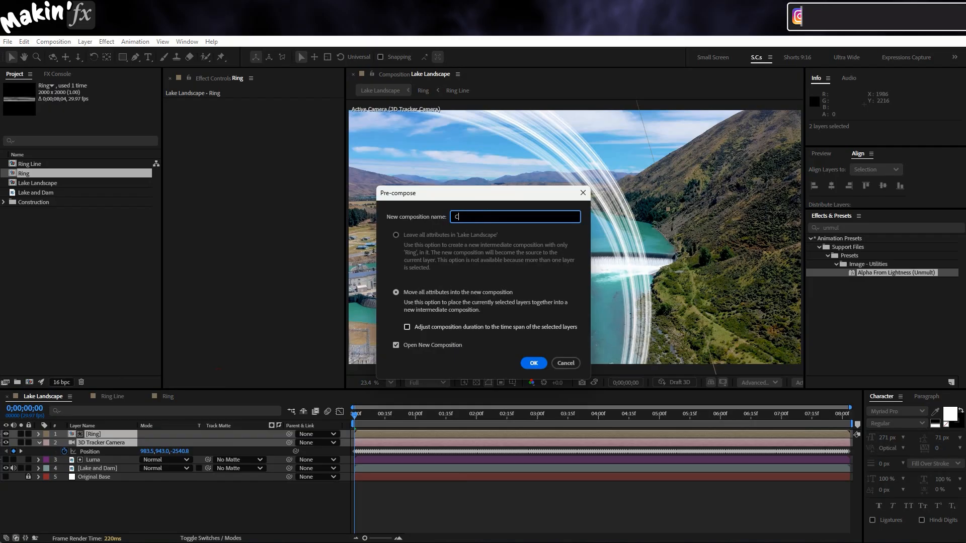
text(am and Ring)
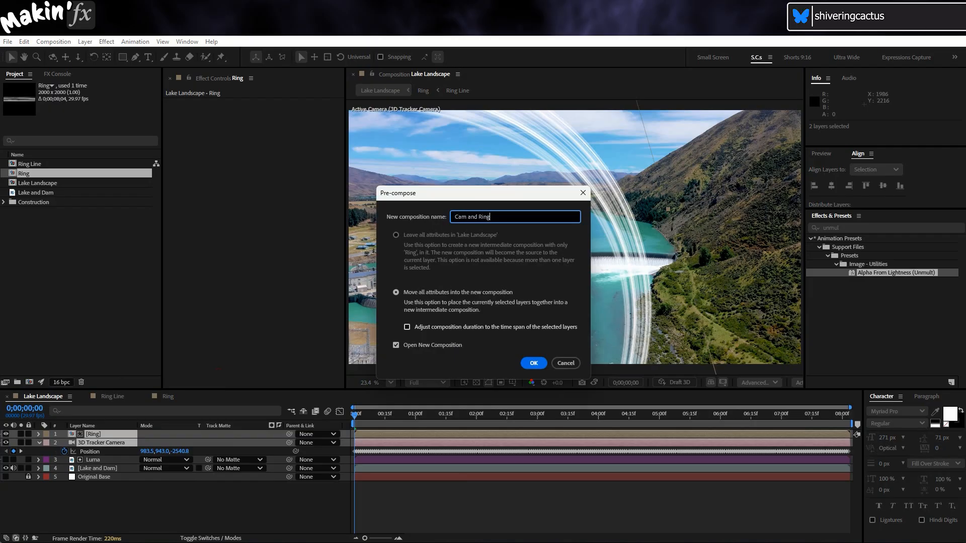
key(Return)
Close the Ring and Ring Line compositions and return to the Lake Landscape composition
click(156, 397)
click(146, 396)
click(95, 397)
click(84, 396)
click(39, 396)
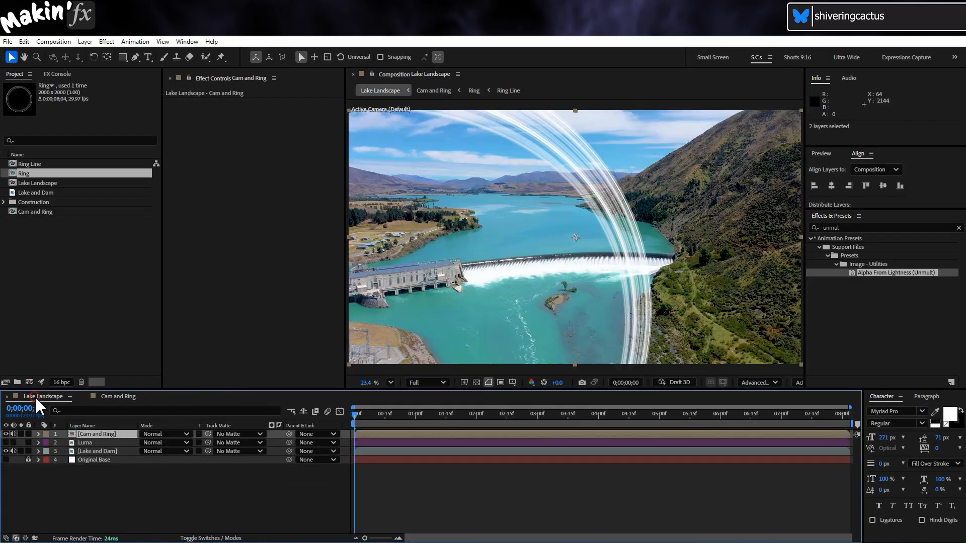
Assign Luma as the inverted luma track matte of the Cam and Ring layer
click(224, 434)
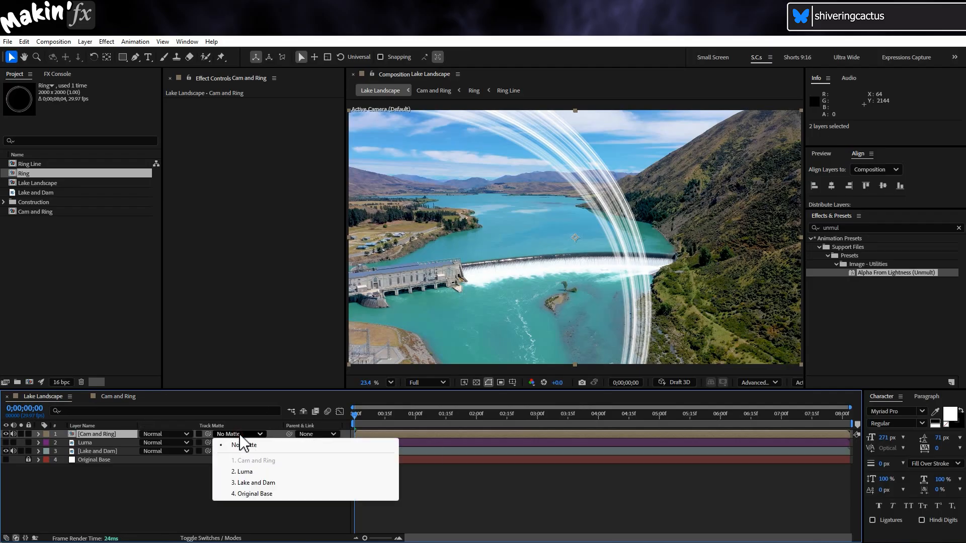
click(296, 472)
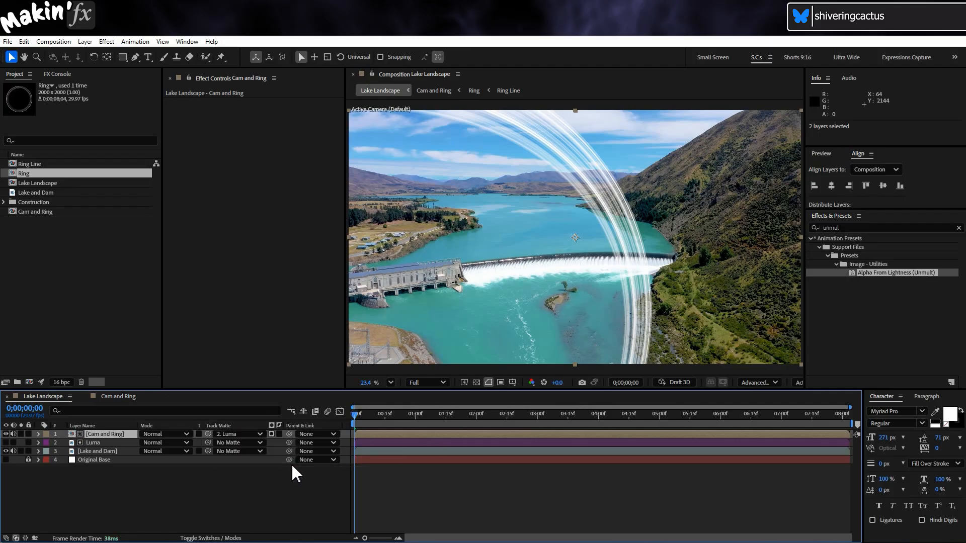
click(271, 434)
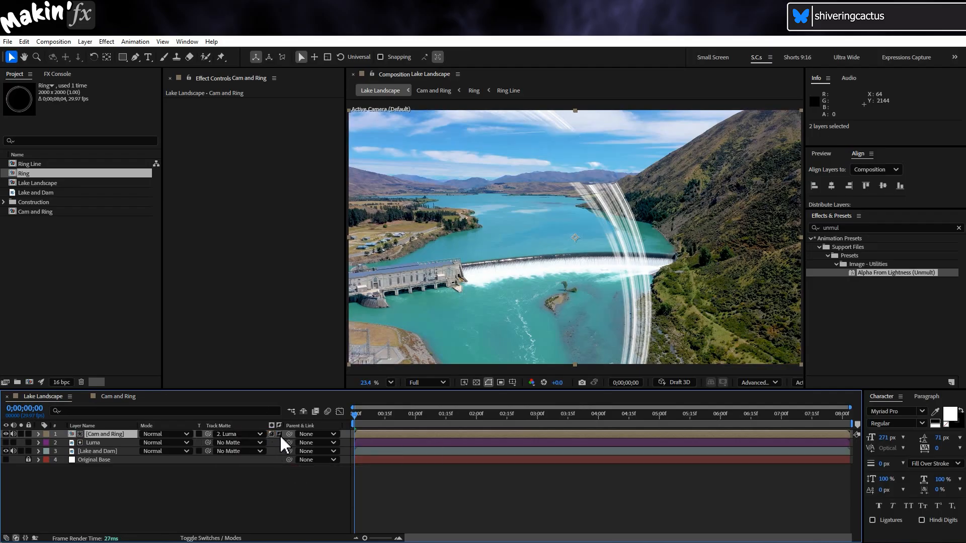
click(280, 435)
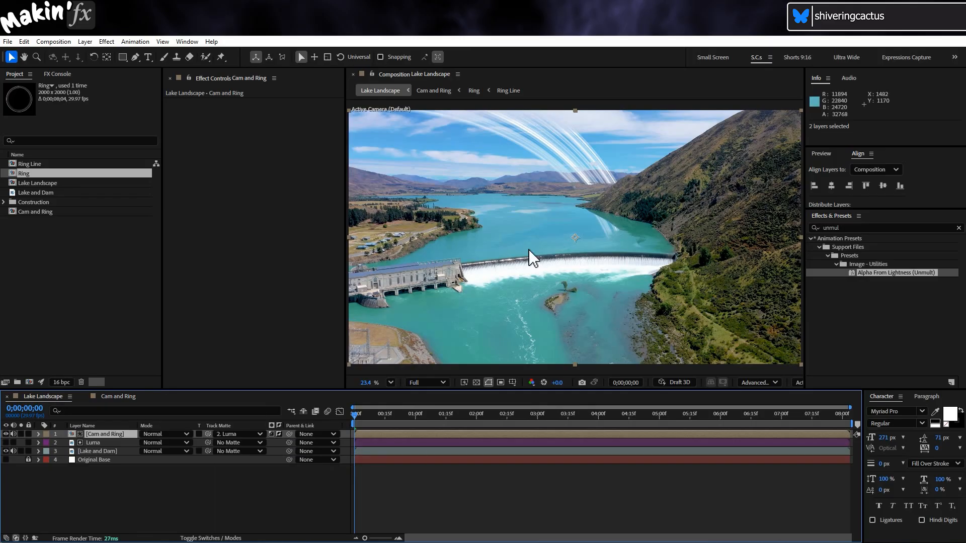
Move the Cam and Ring layer sideways across the sky to a position of about 1378, 1064
scroll(557, 244, up, 2)
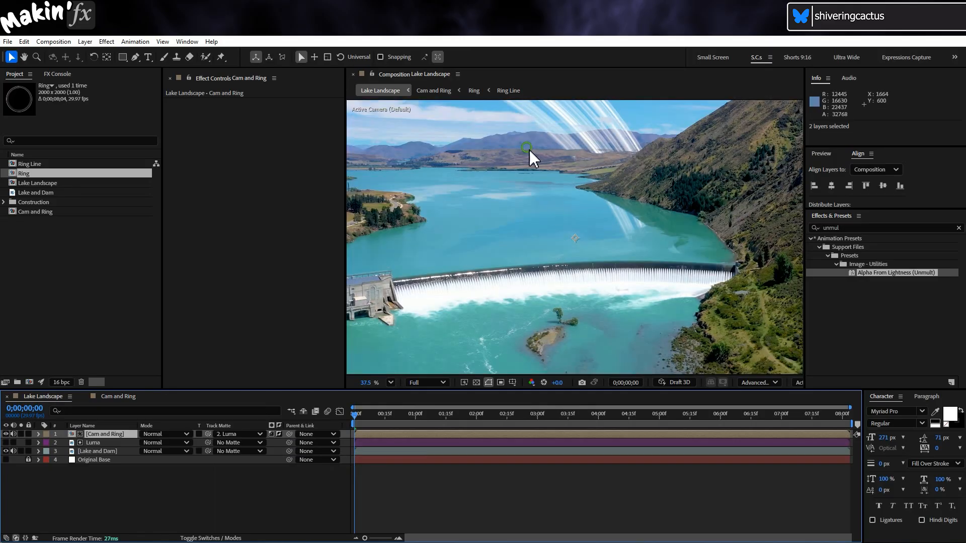
drag(530, 150, 599, 286)
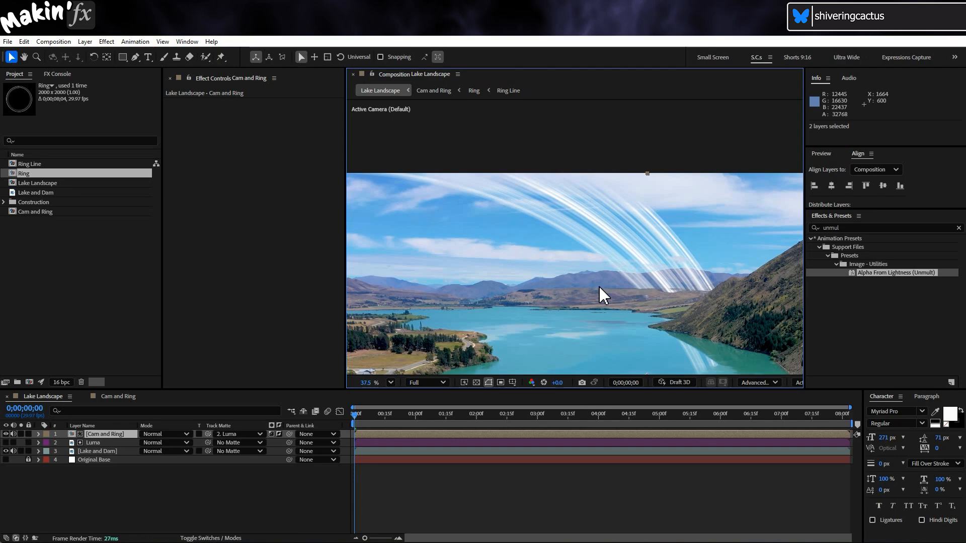
scroll(600, 288, up, 1)
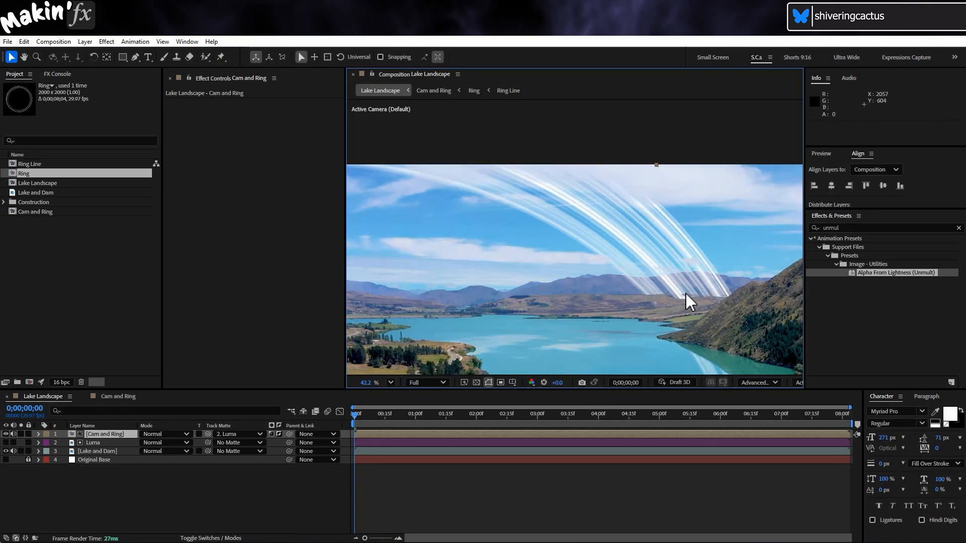
scroll(687, 297, down, 1)
drag(657, 294, 618, 240)
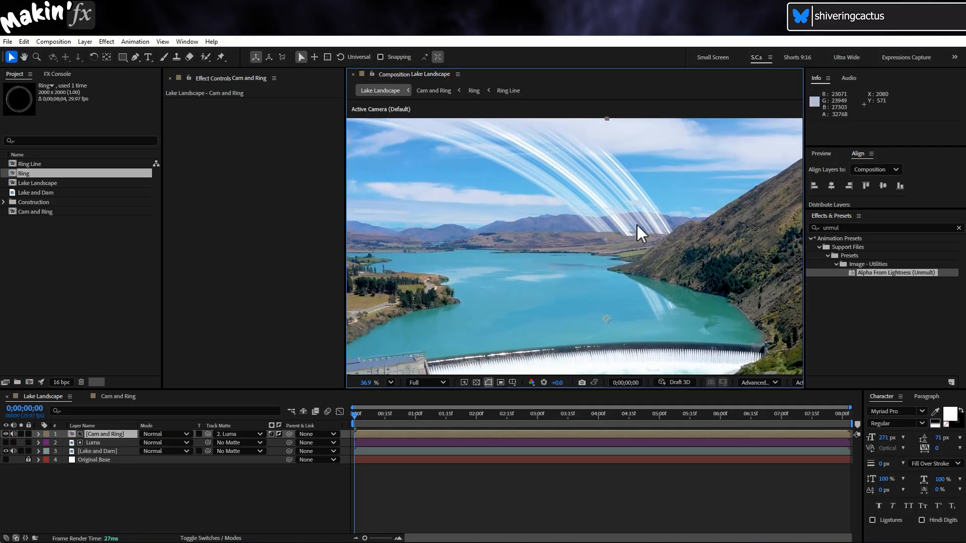
drag(637, 225, 536, 221)
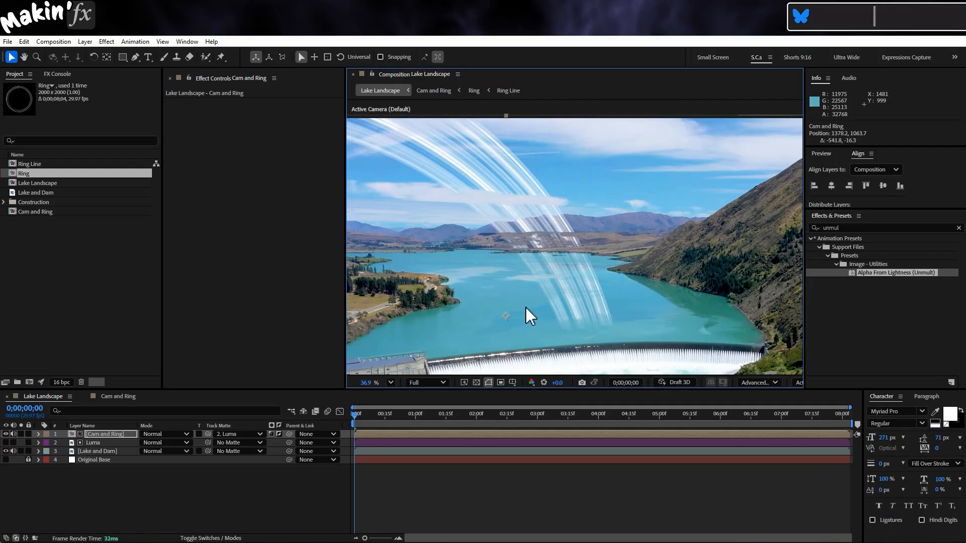
Apply Linear Wipe to Cam and Ring with a 0° wipe angle, 77% transition completion and a feather of 99
click(107, 41)
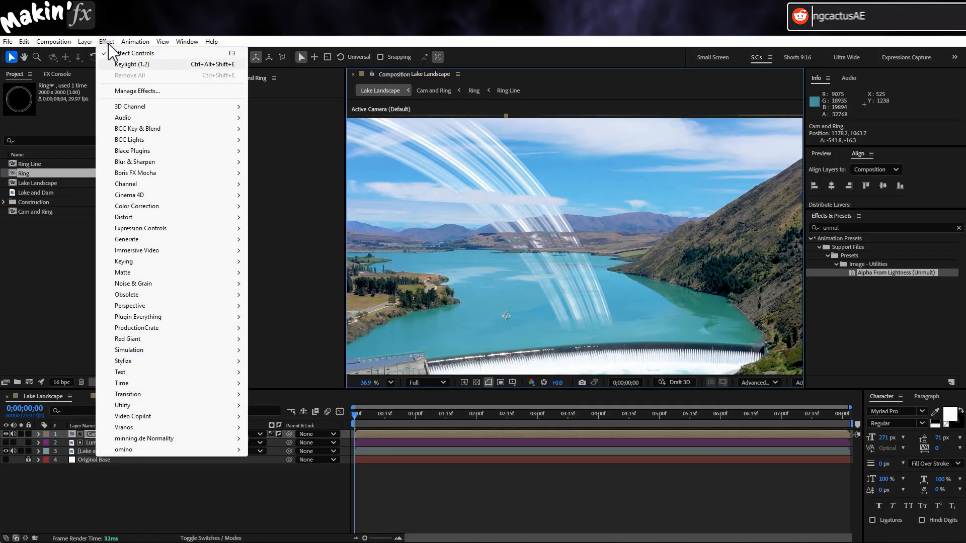
mouse_move(168, 394)
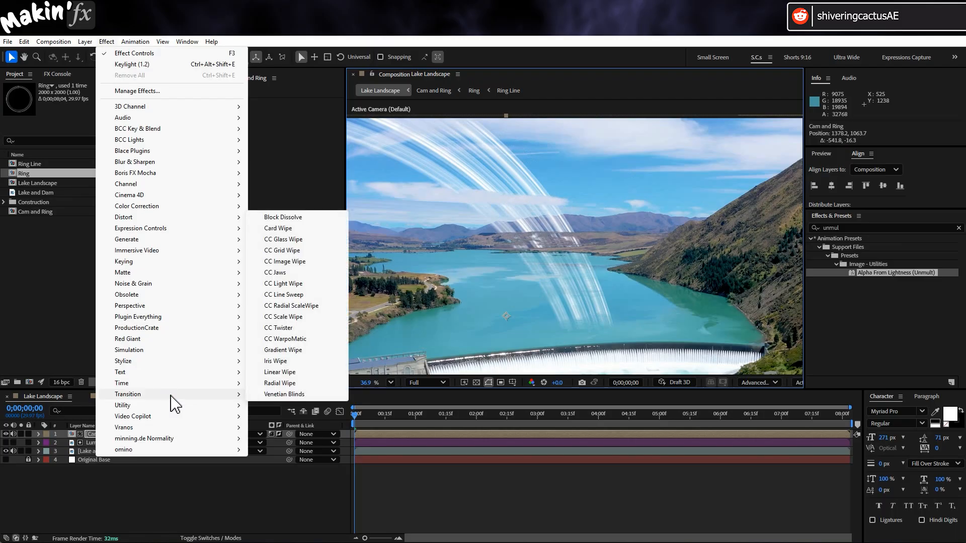
click(315, 372)
click(278, 120)
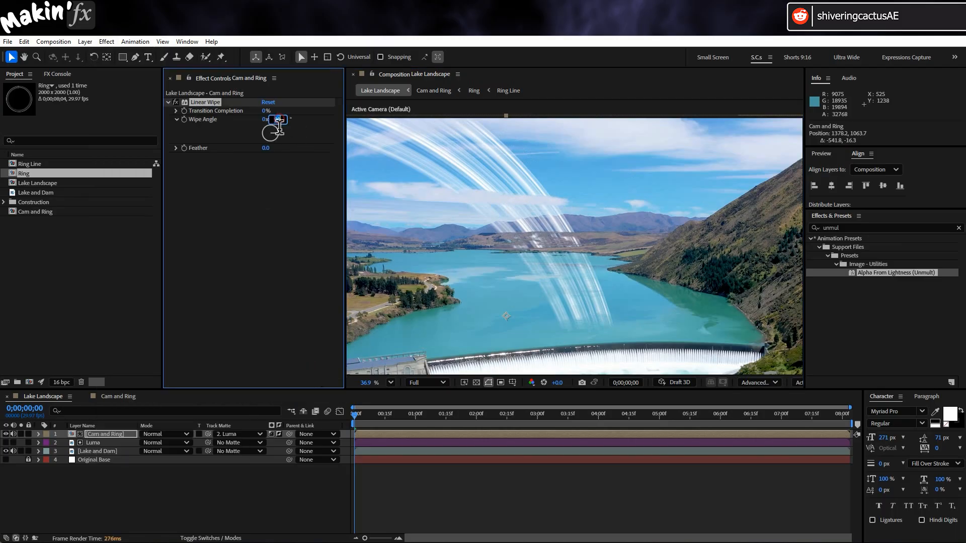
key(Return)
drag(267, 110, 307, 111)
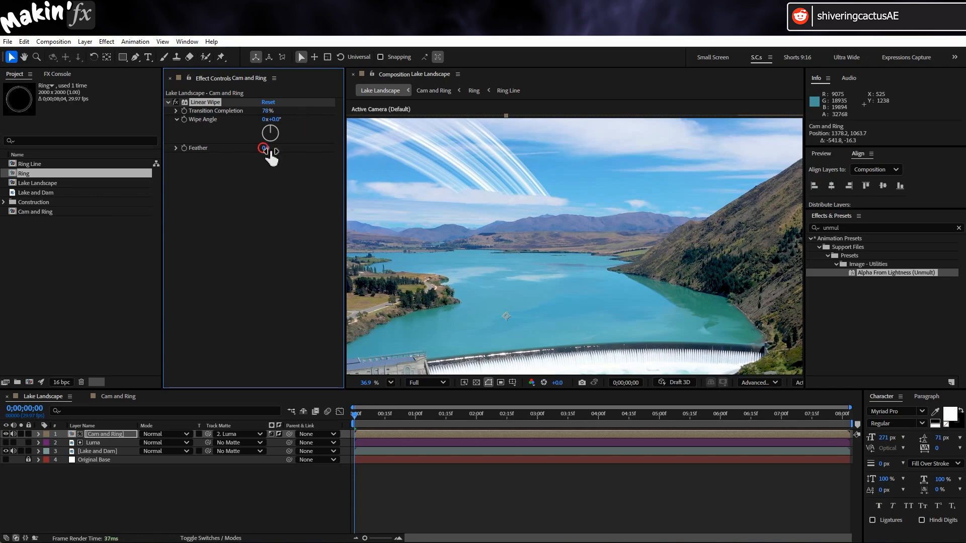
drag(264, 148, 290, 148)
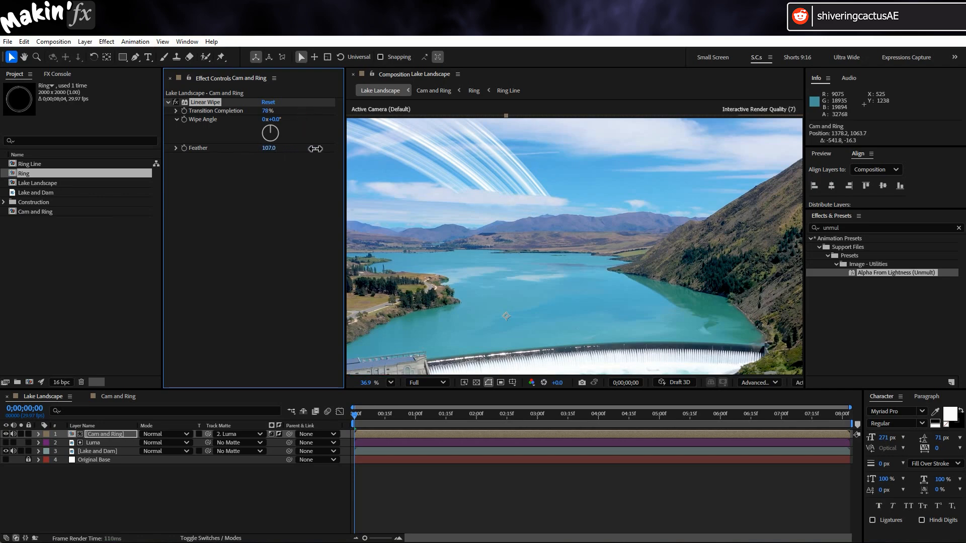
drag(354, 149, 254, 149)
Add a Fast Box Blur with a blur radius of 1 to the Cam and Ring layer
key(space)
drag(470, 224, 554, 229)
click(107, 41)
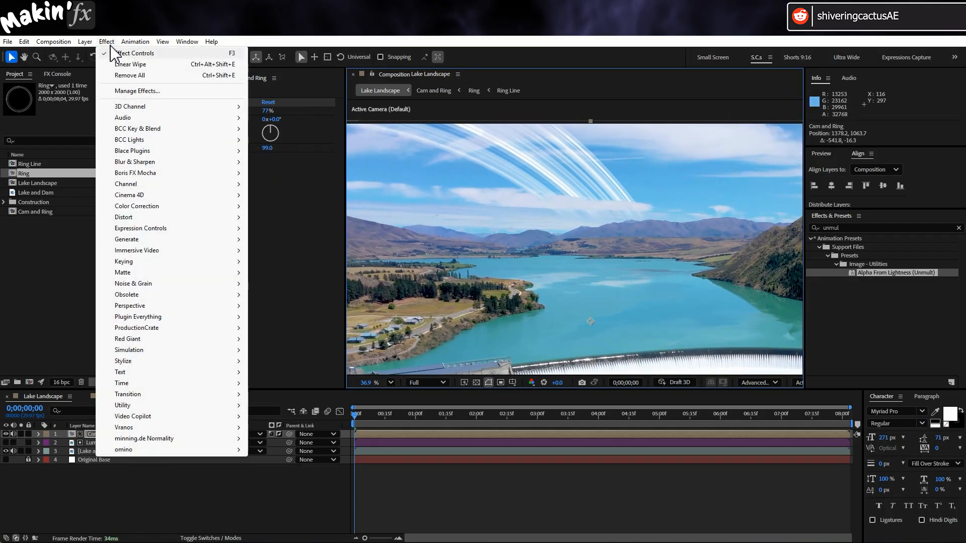
mouse_move(224, 162)
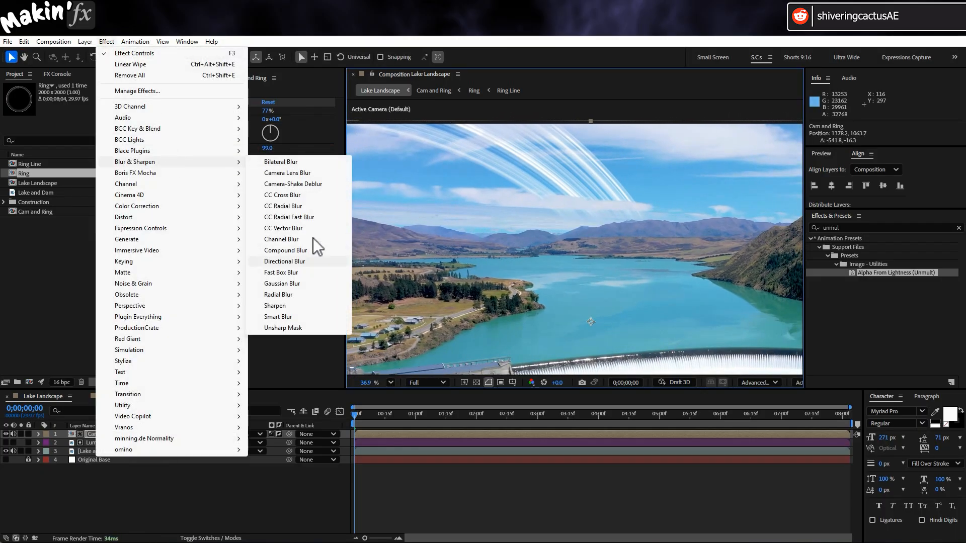
click(317, 272)
click(264, 165)
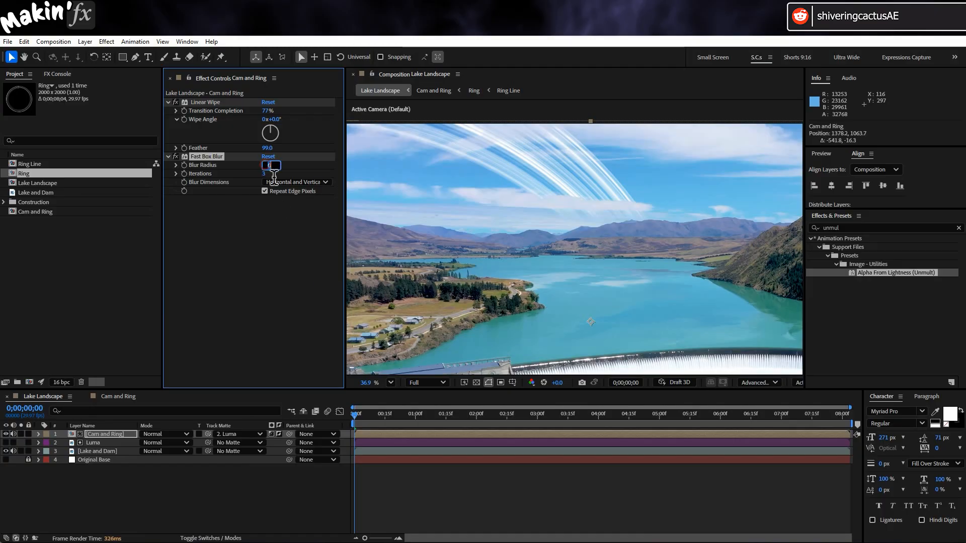
text(1)
key(Return)
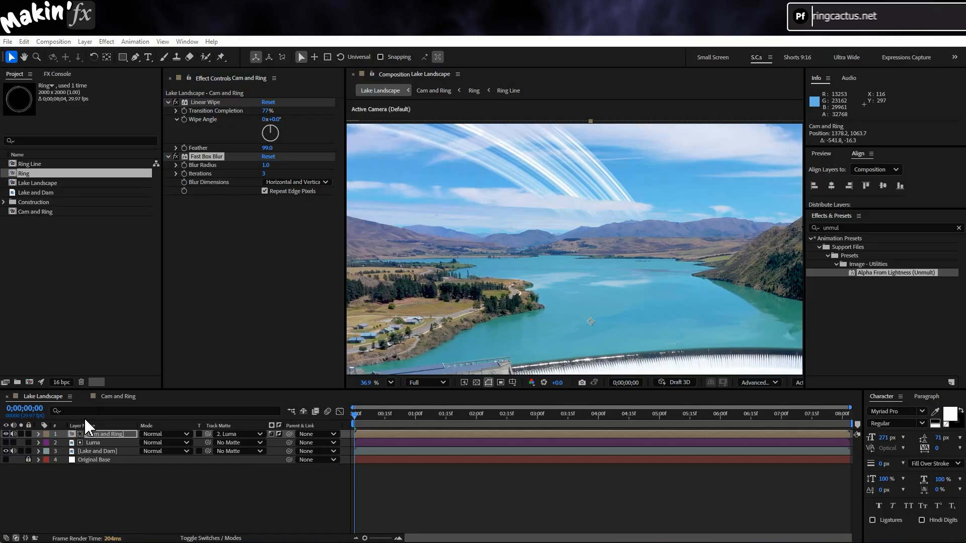
Set the Cam and Ring layer's opacity to 80%
click(116, 431)
key(t)
click(150, 442)
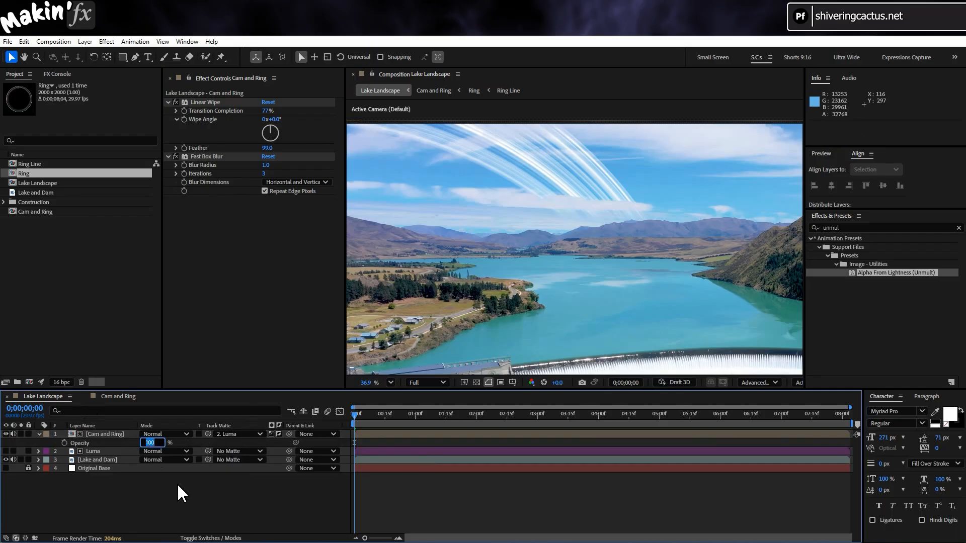
key(Return)
Duplicate the Cam and Ring layer and rename the copy "Reflection"
key(ctrl+d)
key(Return)
text(R)
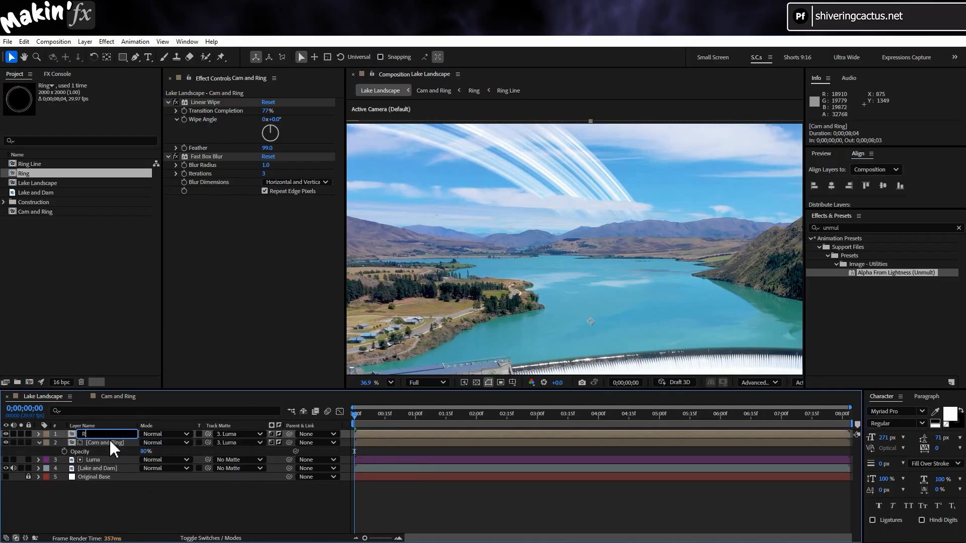
text(eflection)
key(Return)
Flip the Reflection layer vertically with a scale of 100, -100% and move it to about 1365, 197 over the lake
text(s)
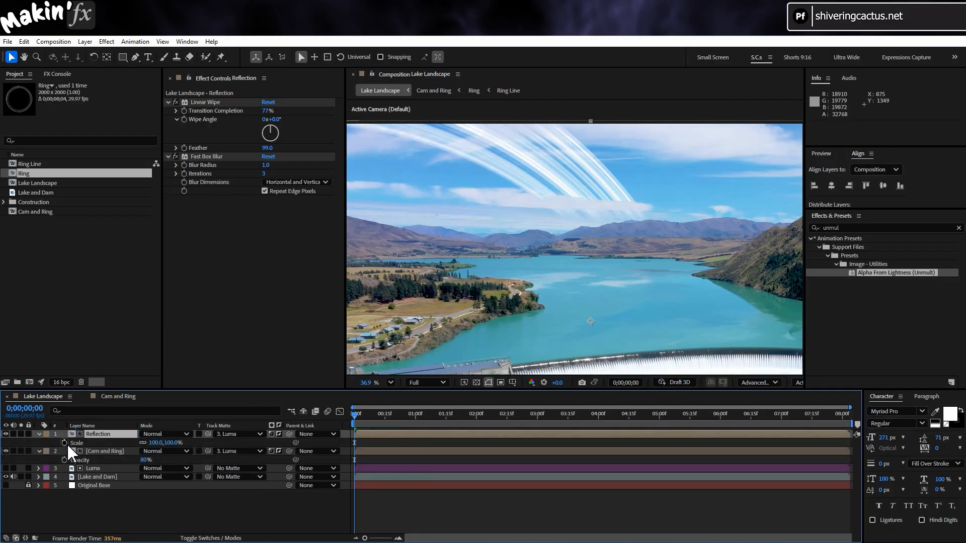
text(-100)
key(Return)
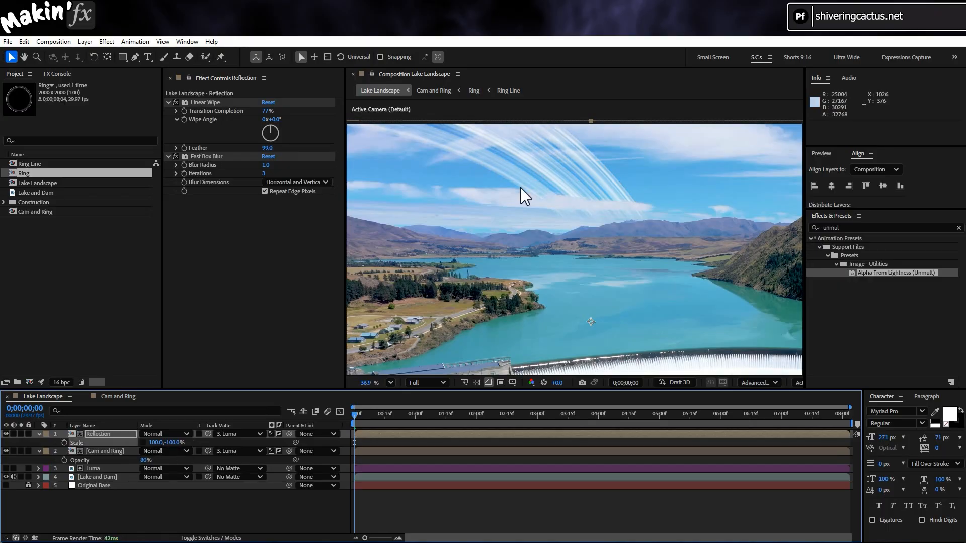
drag(539, 323, 536, 156)
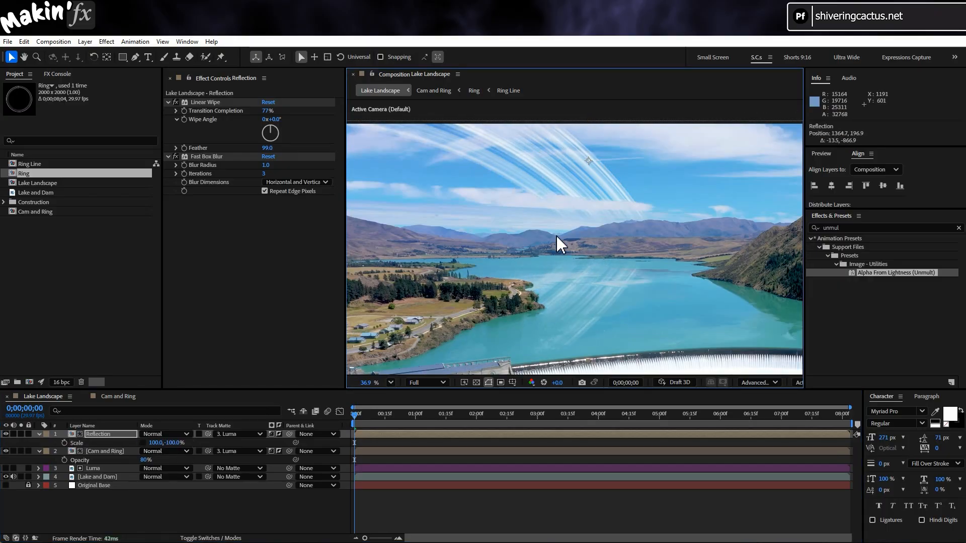
Hide the layer controls and preview the ring and its reflection over the lake footage
key(ctrl+shift+h)
key(space)
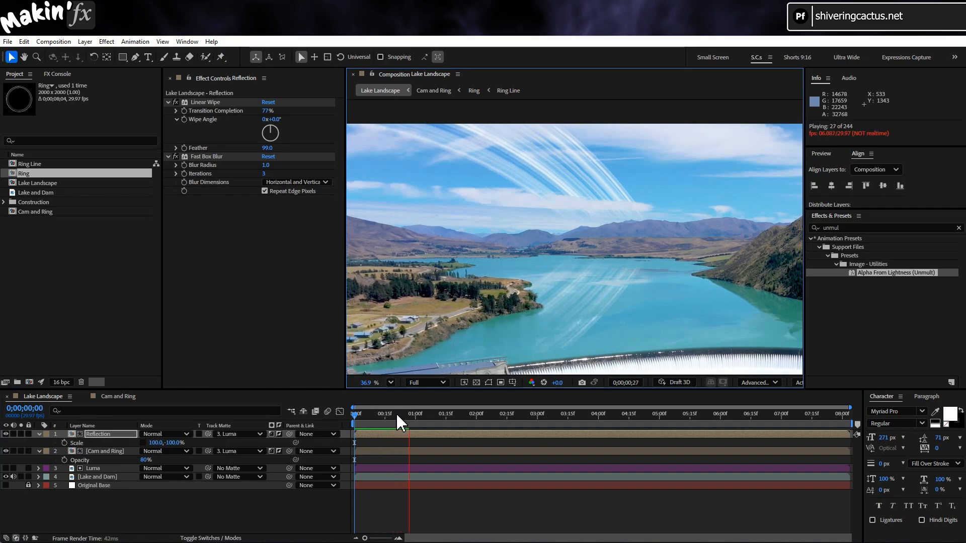
click(349, 428)
Duplicate the Luma layer and rename the copy "Lake LUMA"
click(122, 470)
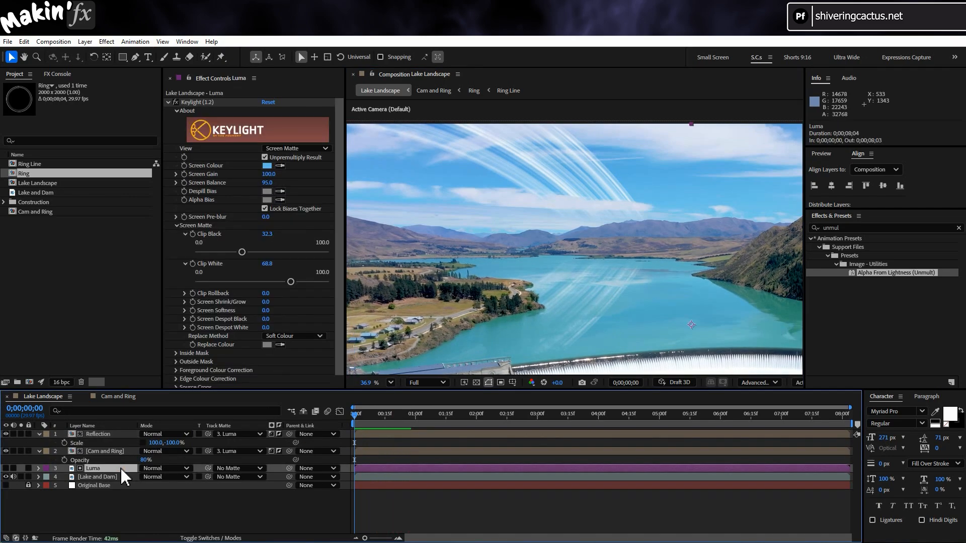
key(ctrl+d)
key(Return)
text(Lake LUMA)
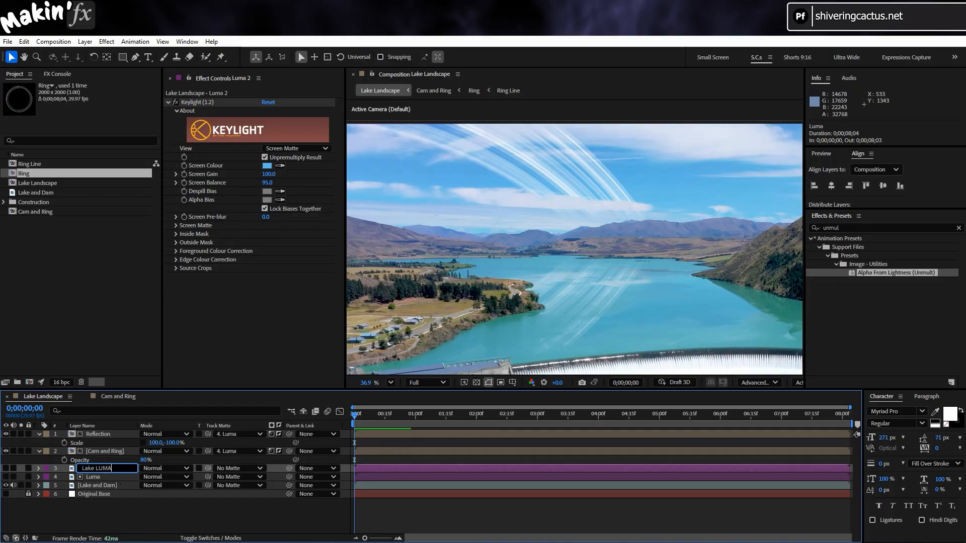
key(Return)
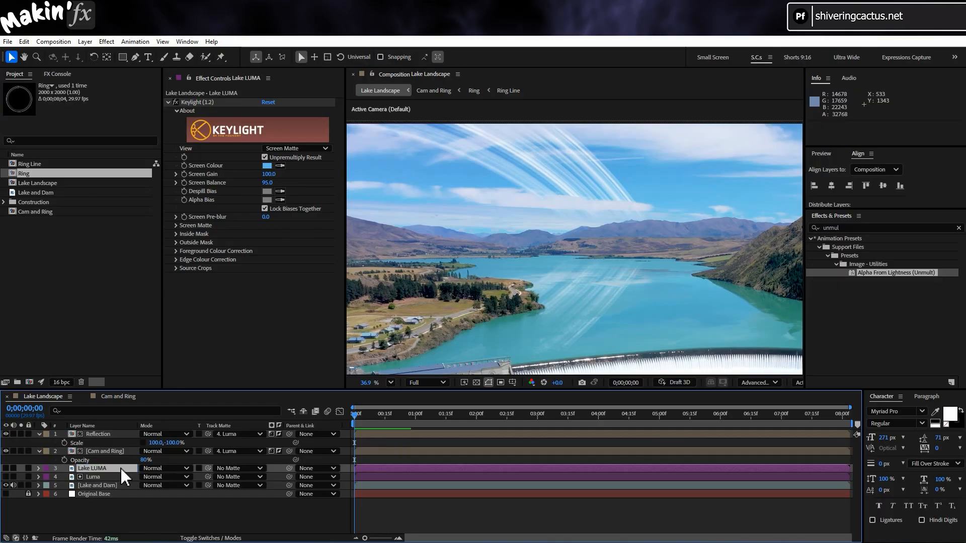
Put the Lake LUMA layer at the top of the stack, show it soloed and reset its Keylight effect
drag(123, 469, 123, 434)
click(21, 434)
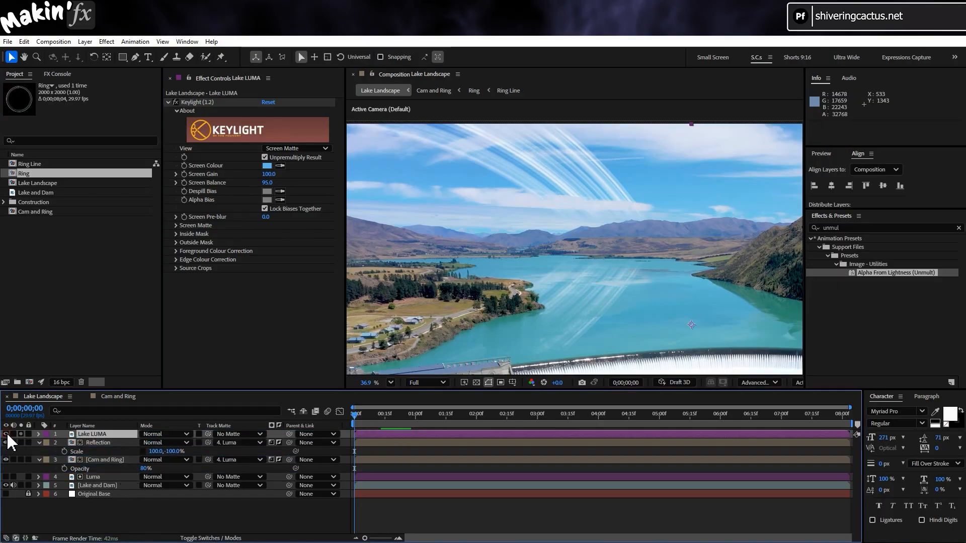
click(267, 103)
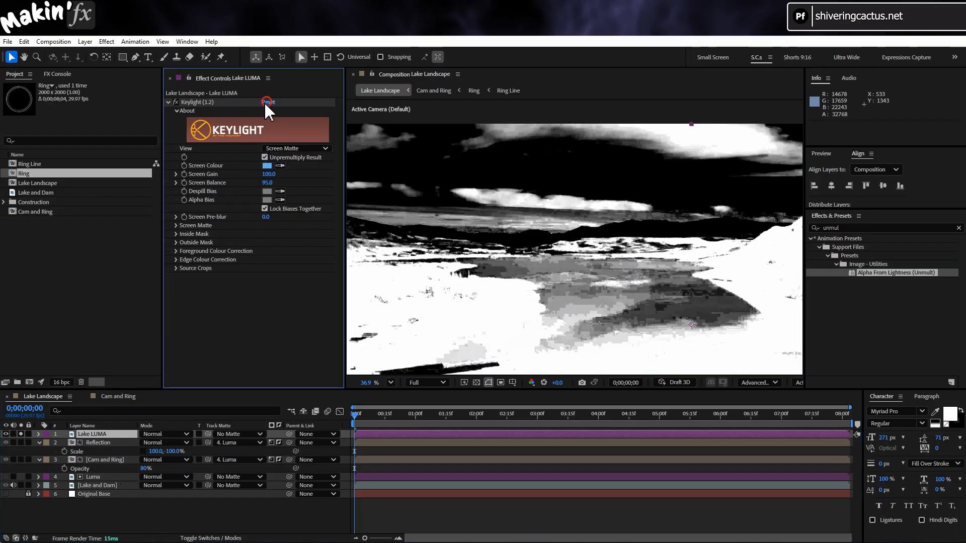
Sample the Lake LUMA layer's Keylight screen colour from the lake water and set the effect's view to Screen Matte
click(280, 165)
click(576, 295)
click(297, 149)
click(284, 201)
Raise Clip Black and lower Clip White in Lake LUMA's Keylight screen matte to increase the contrast between lake and land
click(176, 226)
click(185, 233)
click(186, 264)
drag(196, 252, 263, 252)
drag(329, 282, 306, 281)
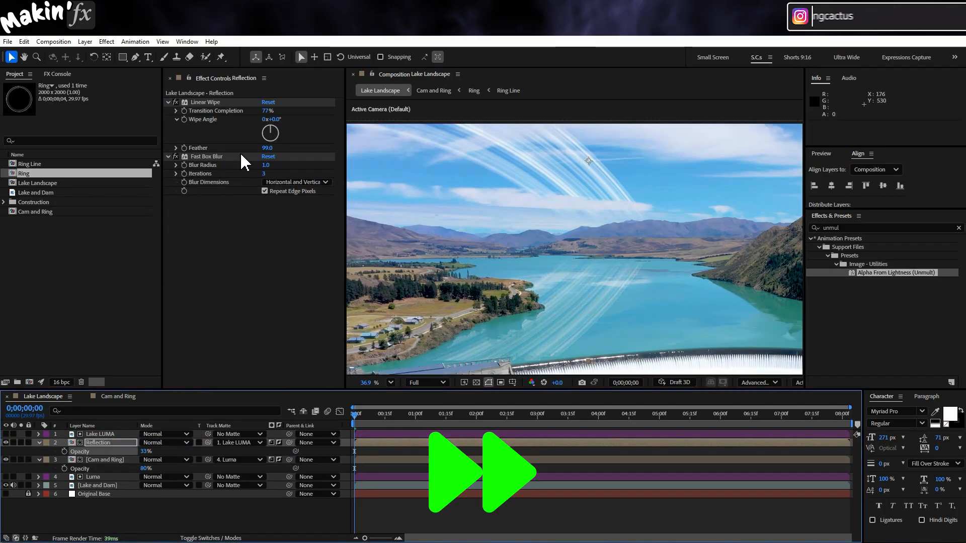
Duplicate the Reflection layer's Linear Wipe and set the copy's wipe angle to 180° and transition completion to 8%
click(218, 103)
key(ctrl+d)
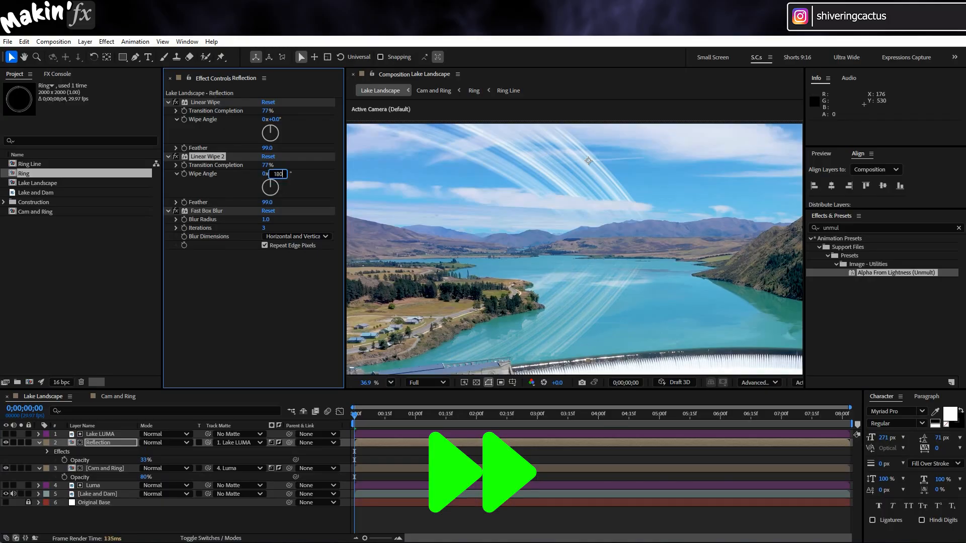
key(Return)
drag(258, 166, 241, 170)
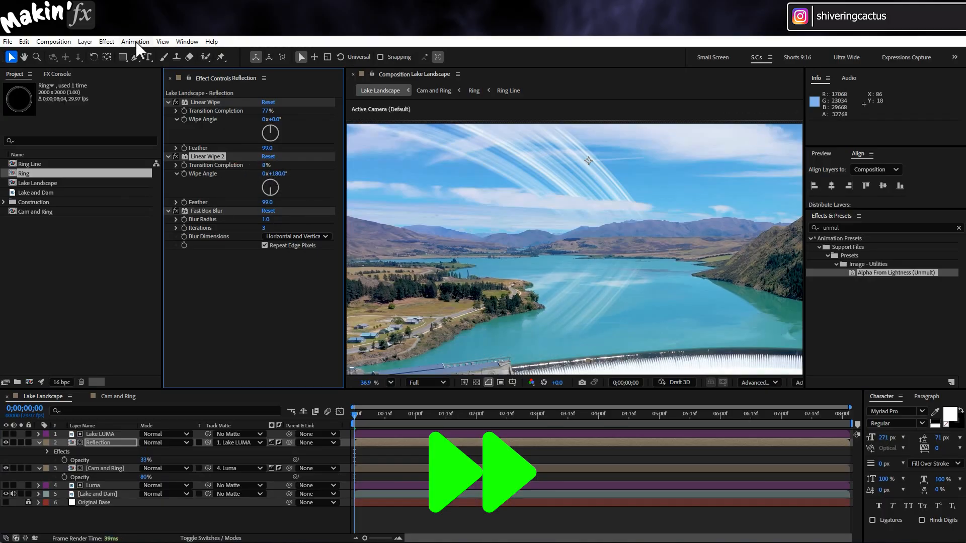
Apply the Turbulent Displace distortion effect to the Reflection layer
click(107, 42)
click(178, 208)
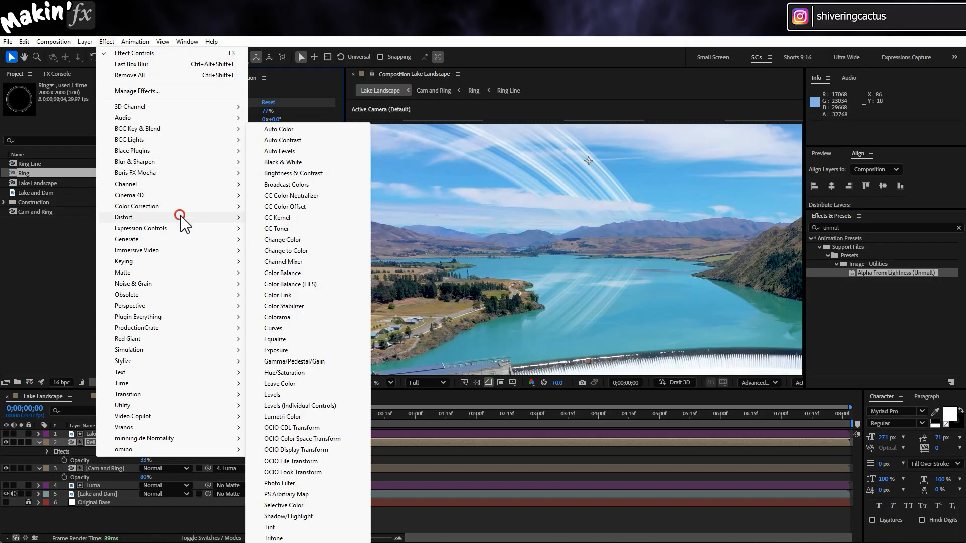
click(180, 216)
click(322, 518)
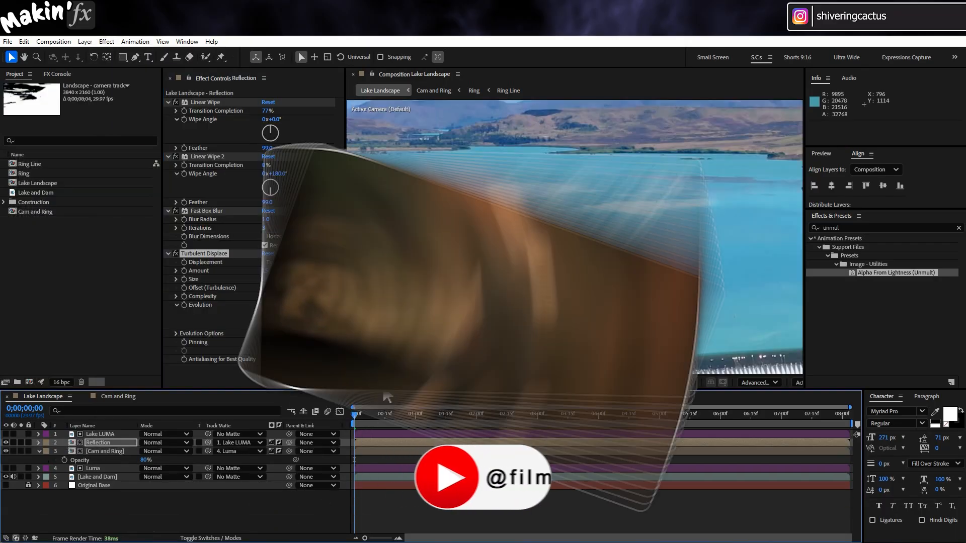
Play back the composition to examine the displaced ring reflection on the lake, both close up and in the full frame
key(space)
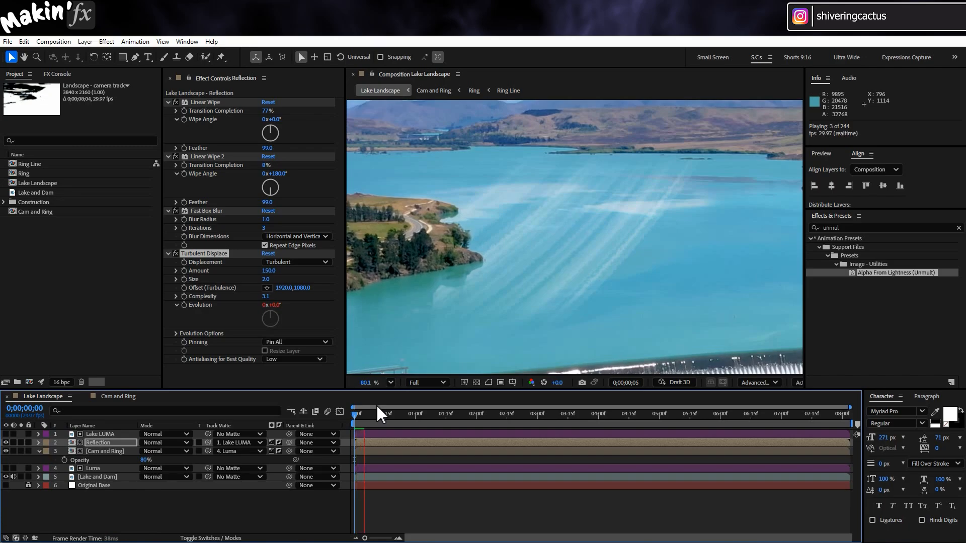
click(391, 383)
click(409, 192)
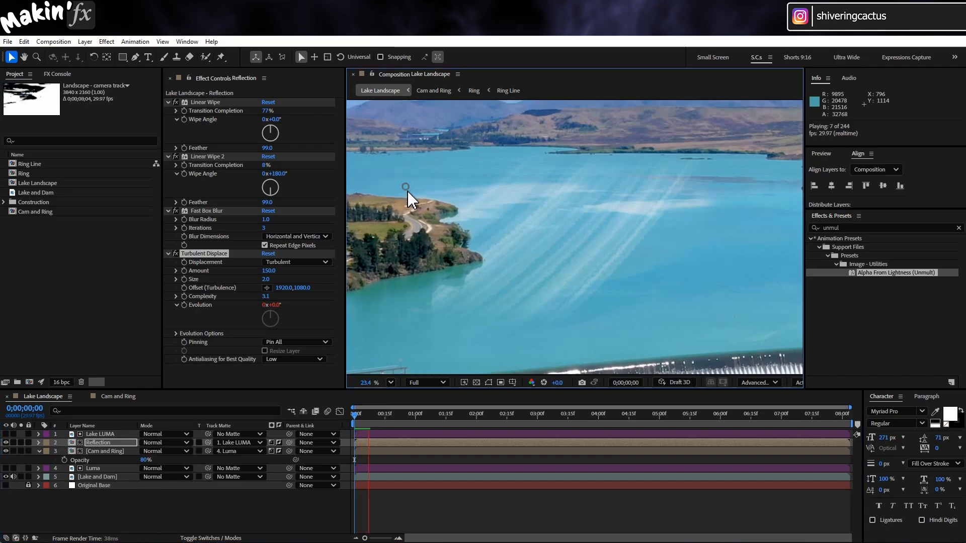
click(391, 383)
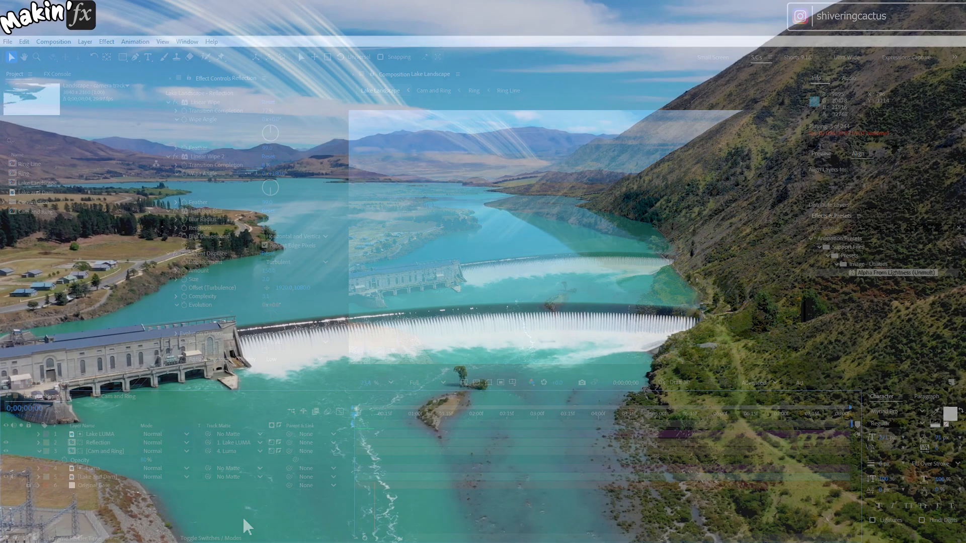